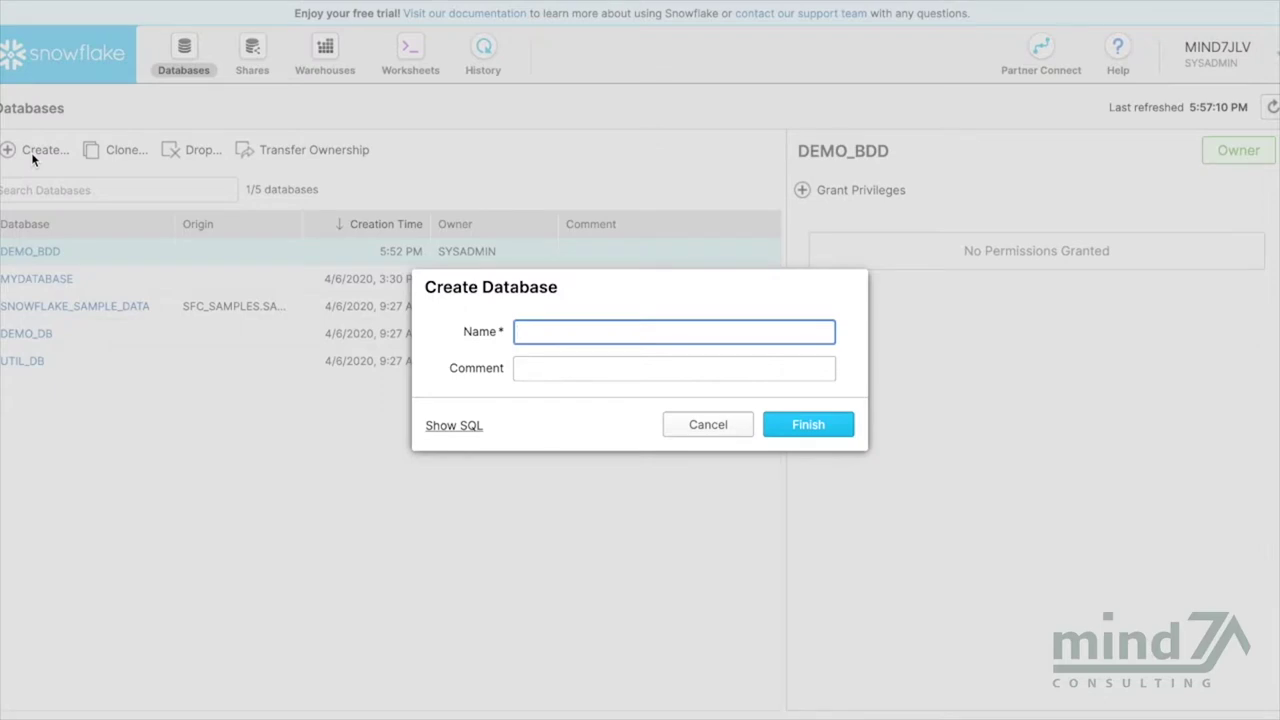
- Create a database named BDD_DEMO and open it from the database list
type("BDD_DEMO")
left_click(791, 429)
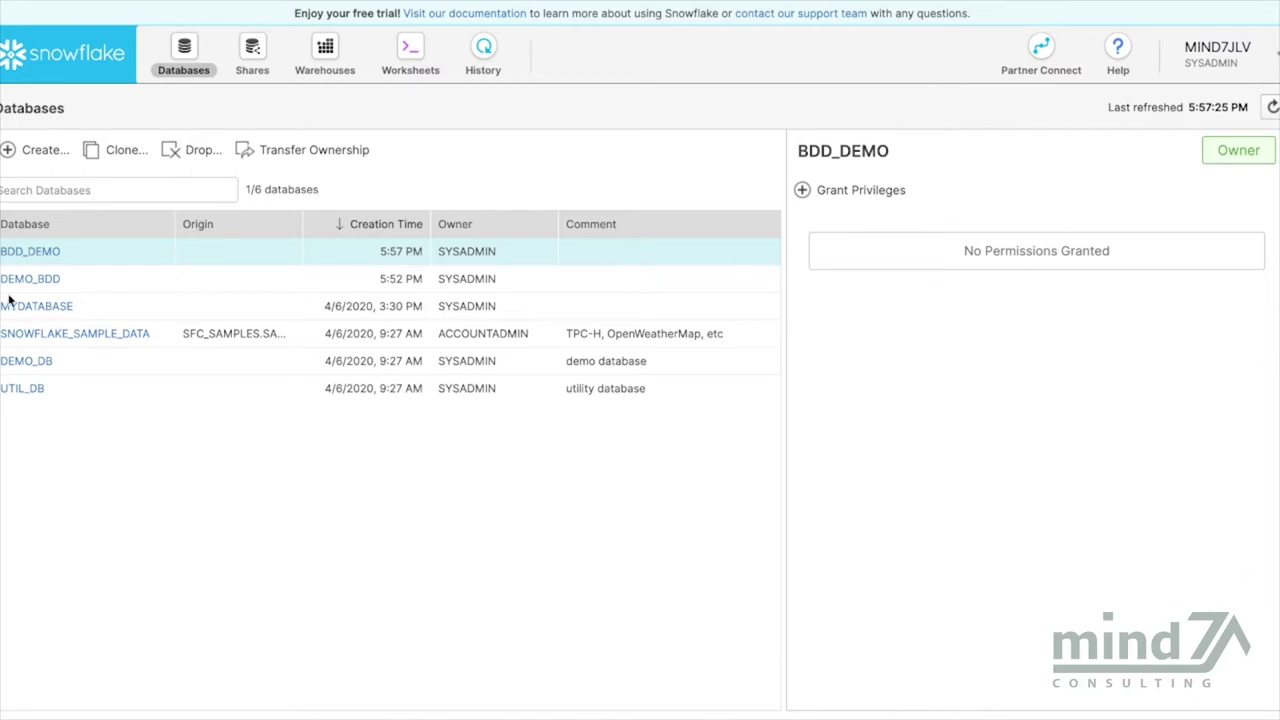
left_click(7, 258)
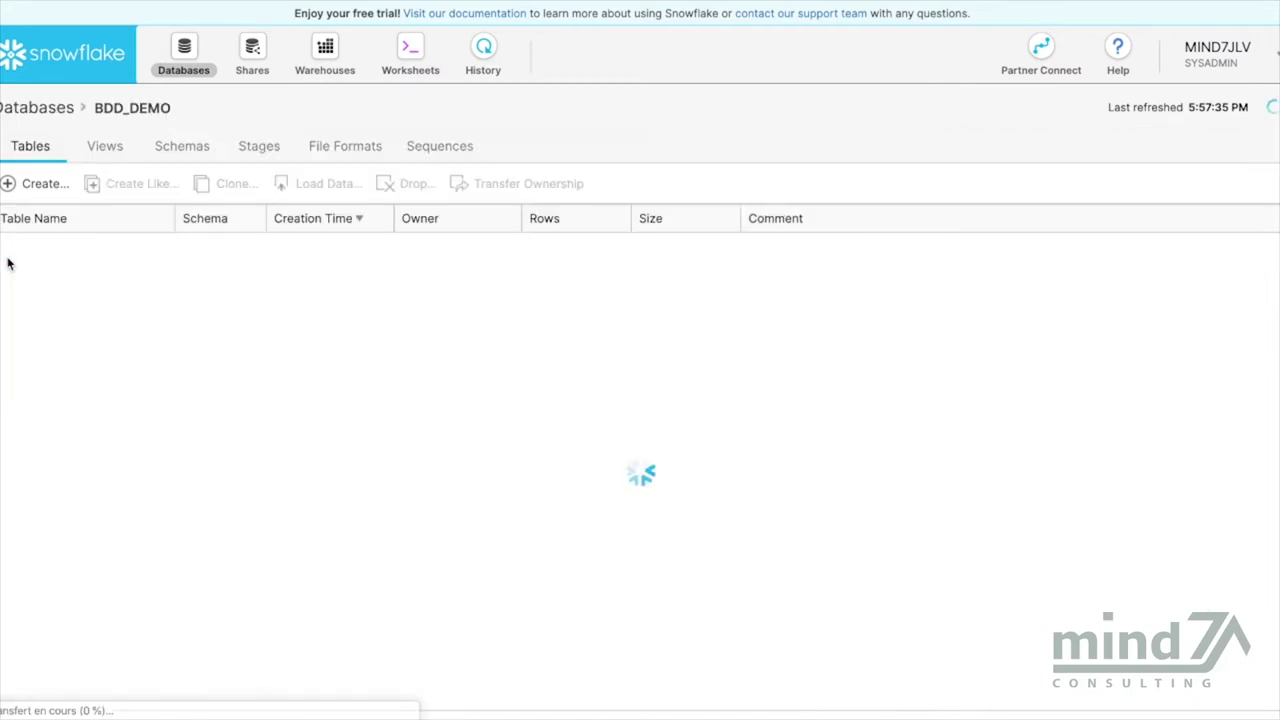
- Start a new table in BDD_DEMO and name it COMMANDES
left_click(36, 184)
type("C")
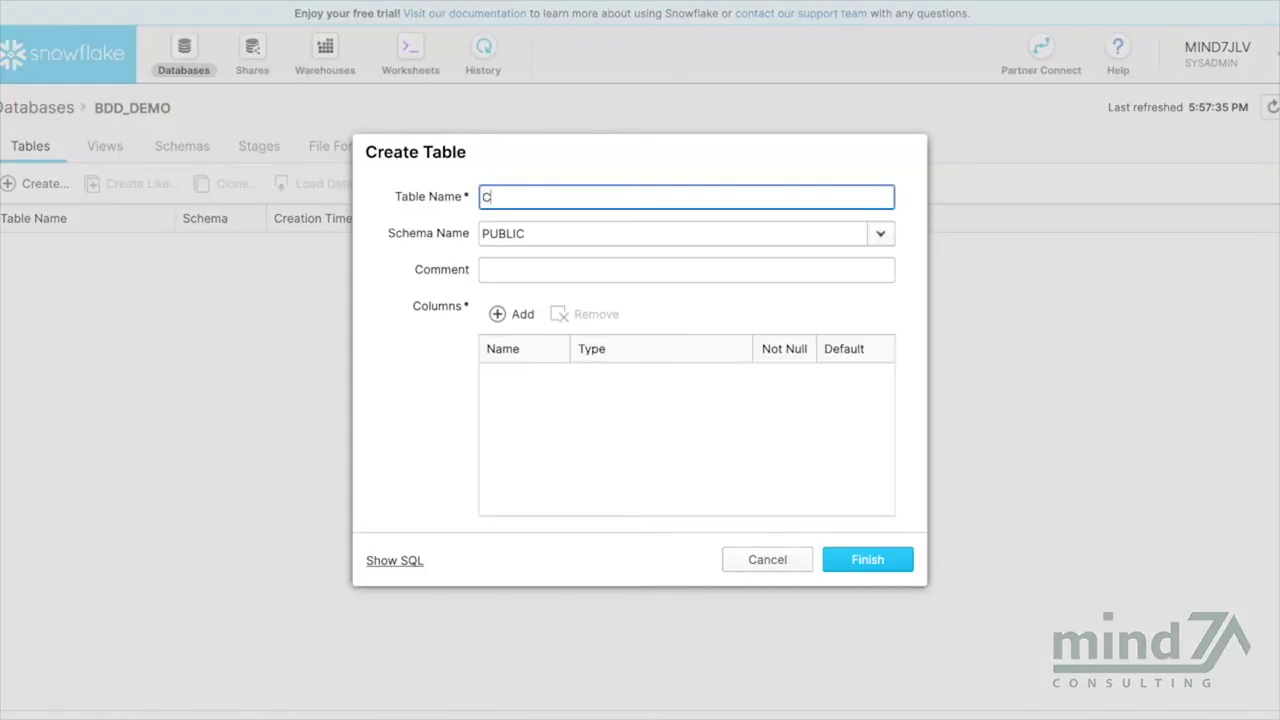
type("OMMANDES")
- Add a first column named ID with the INTEGER type to the COMMANDES table
left_click(518, 316)
key("BackSpace")
key("BackSpace")
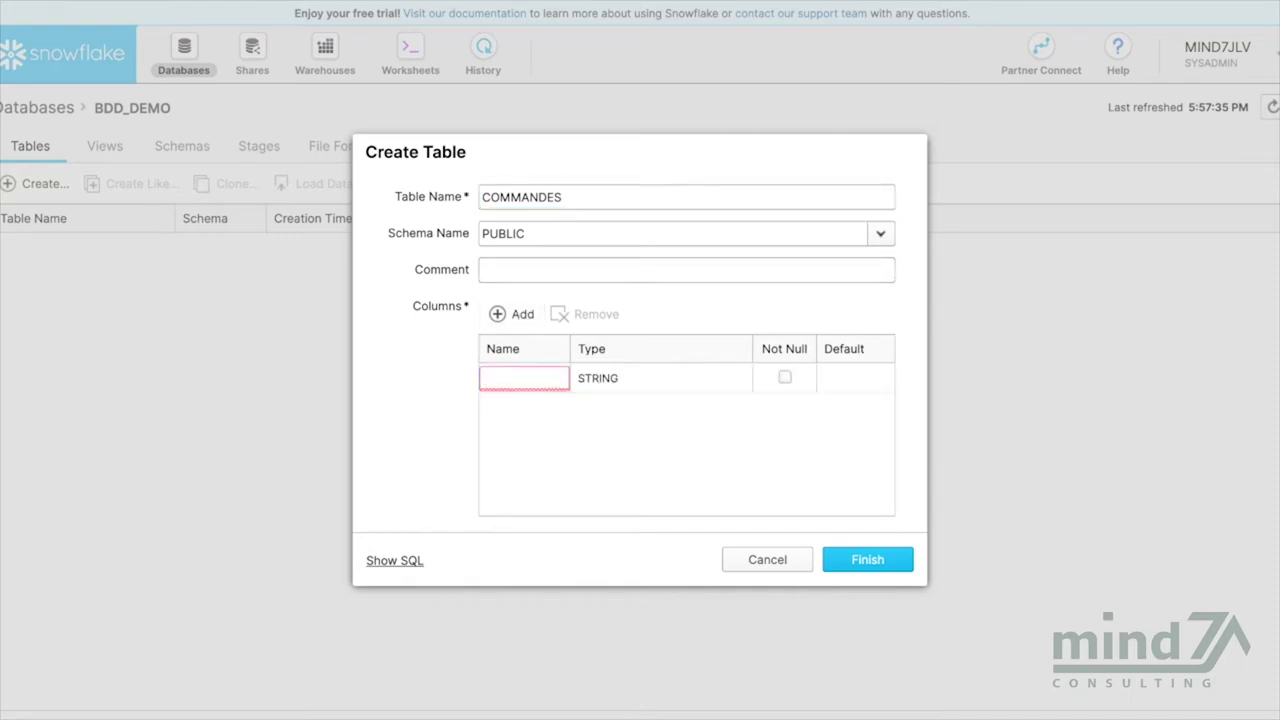
type("ID")
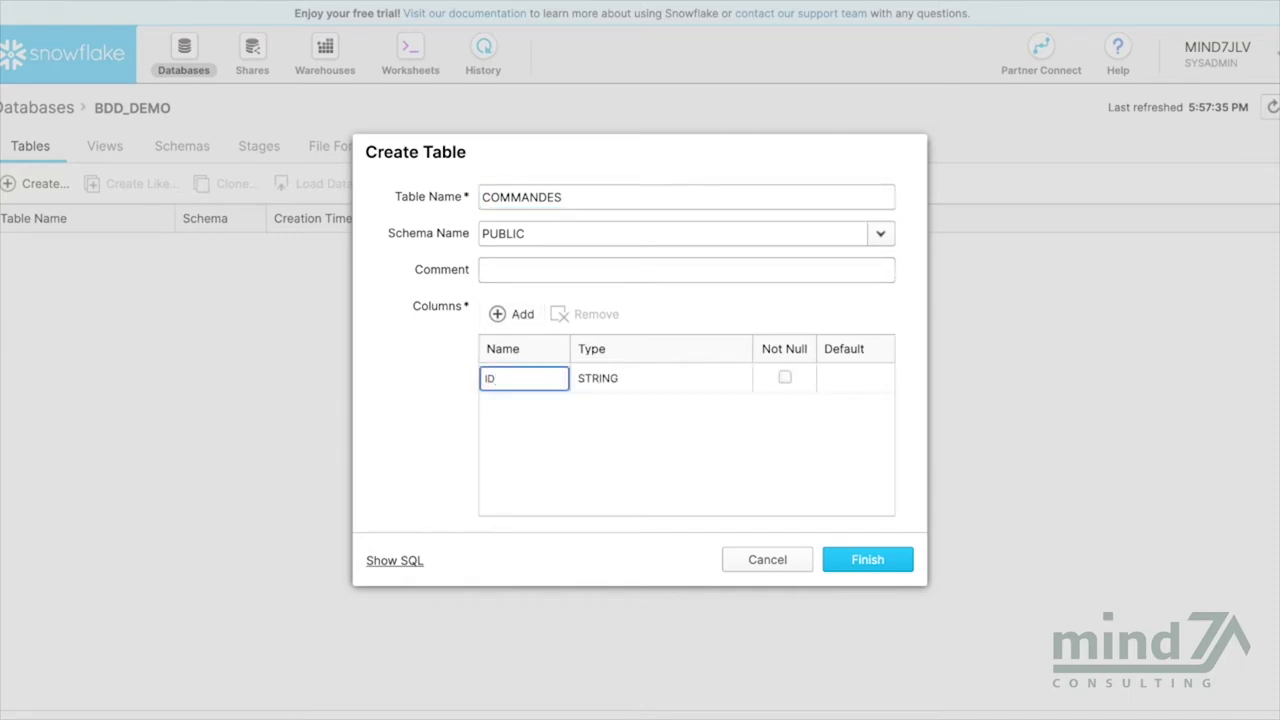
left_click(632, 383)
left_click(742, 386)
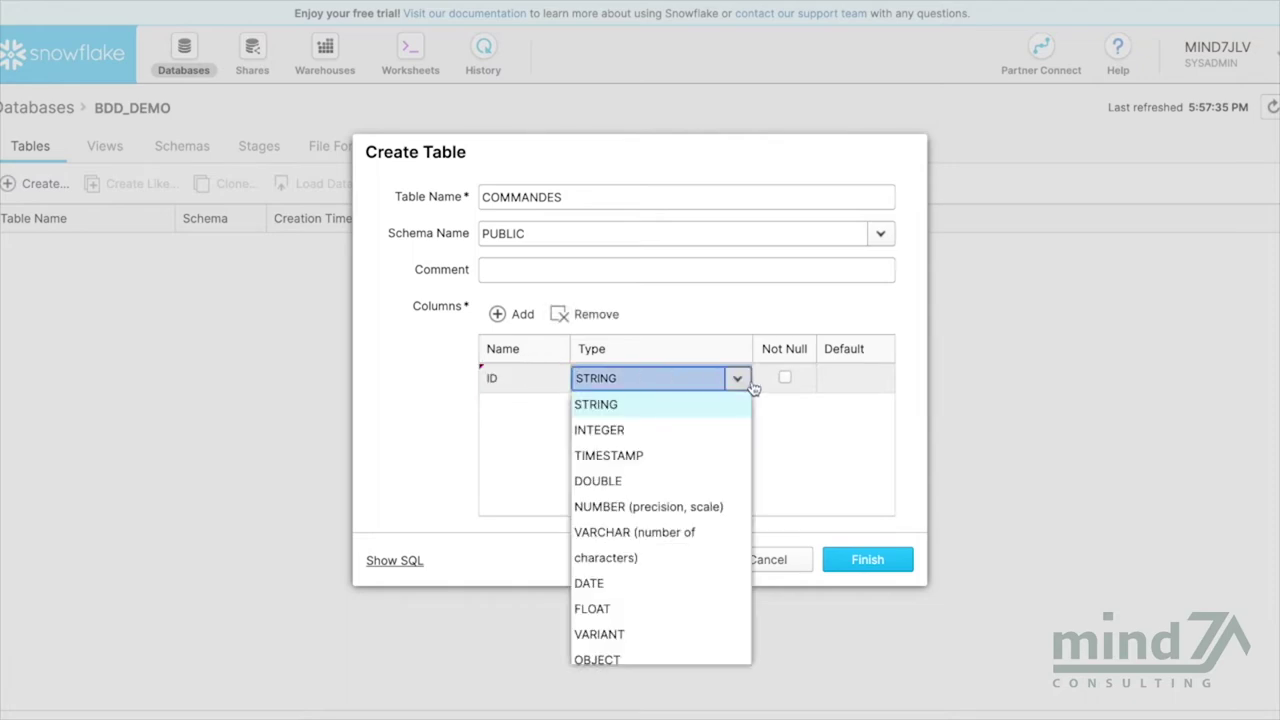
left_click(691, 432)
- Add a second column named MONTANT with the DOUBLE type
left_click(510, 315)
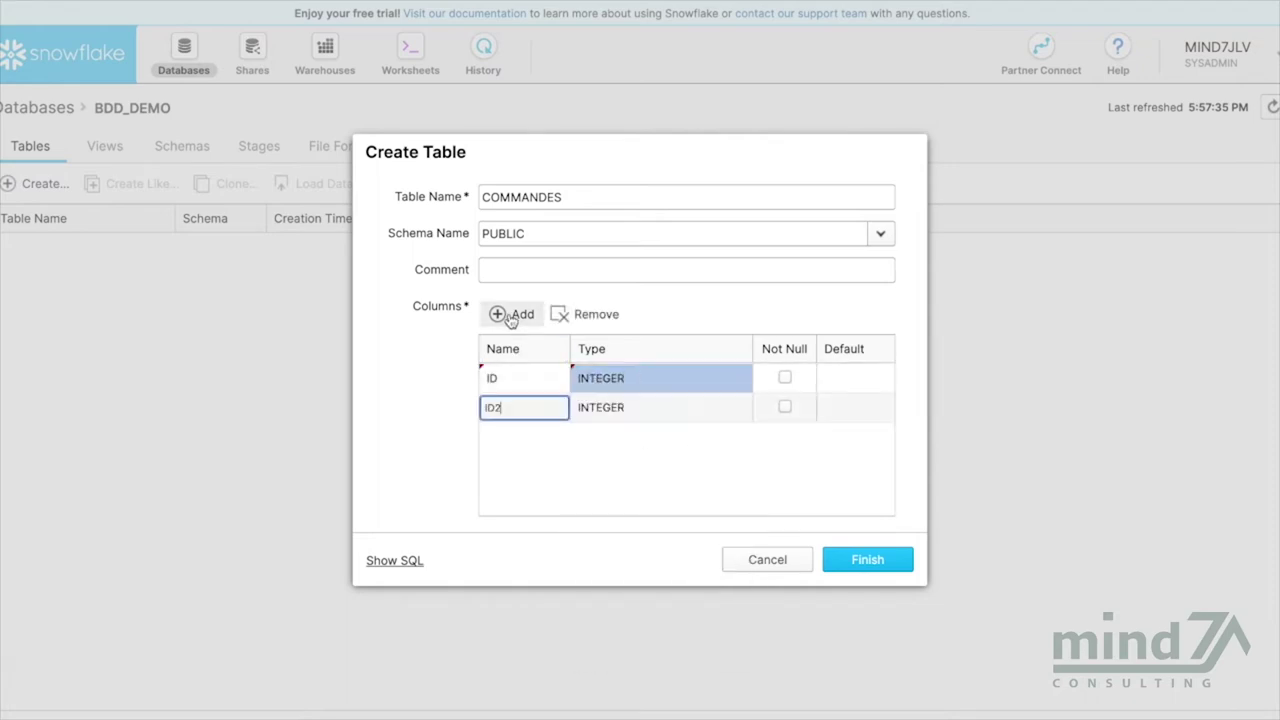
key("BackSpace")
key("BackSpace")
key("BackSpace")
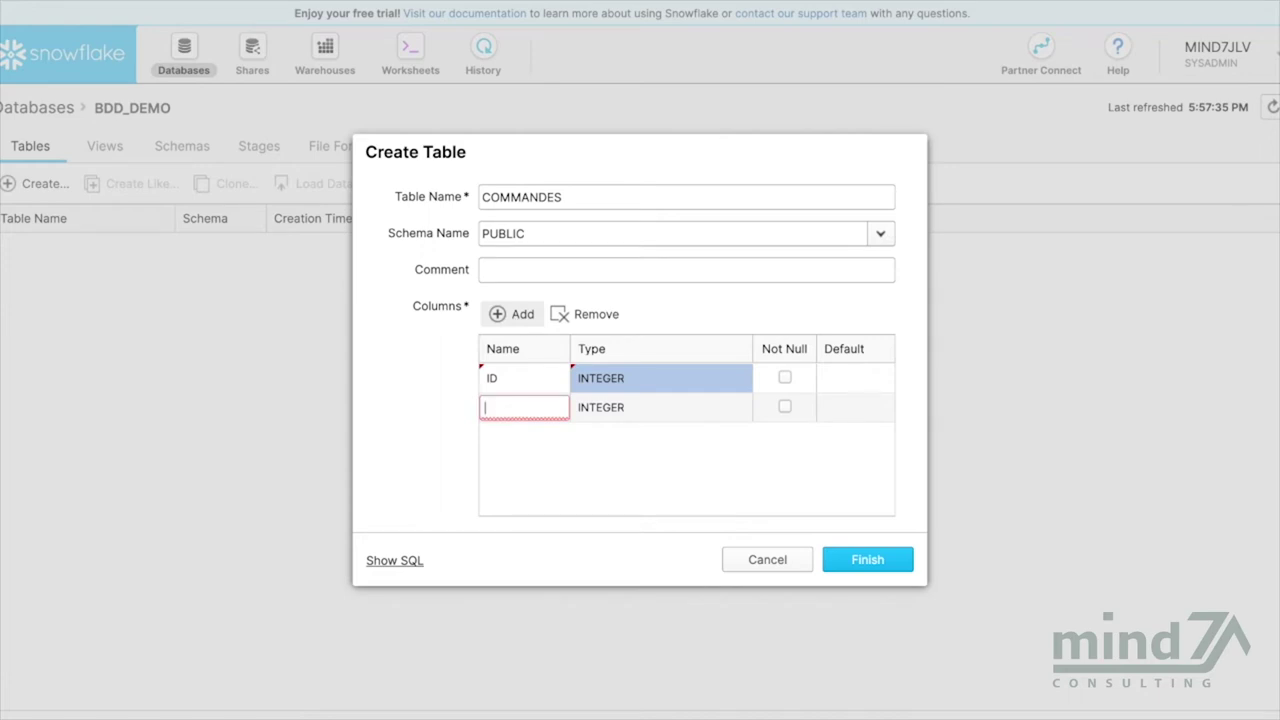
type("MONTANT")
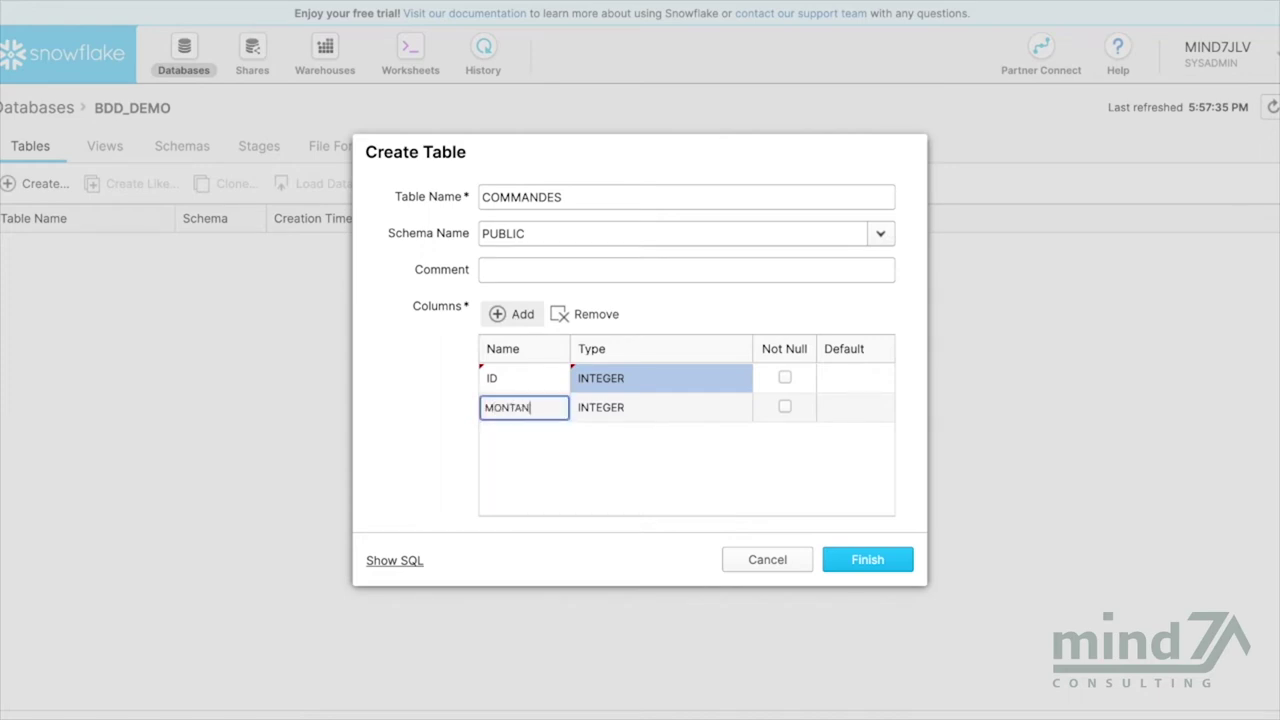
left_click(628, 406)
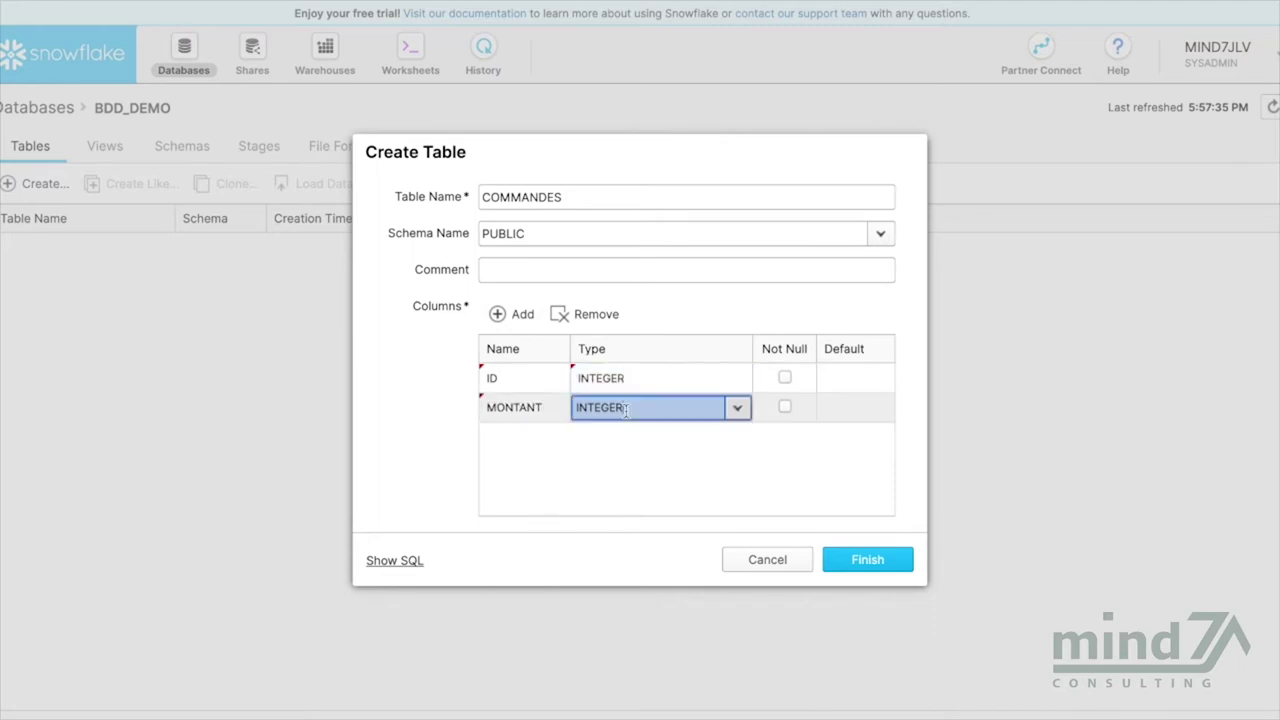
left_click(737, 408)
left_click(664, 512)
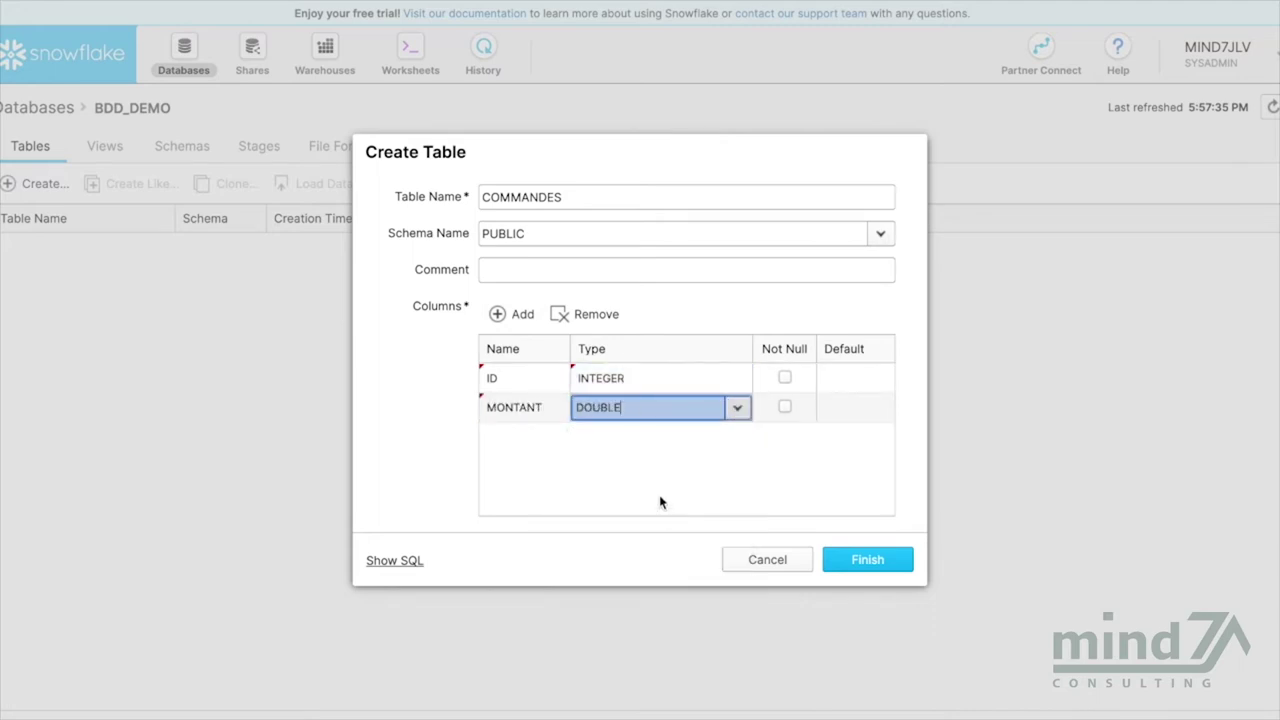
- Add a third column named NOM with the STRING type
left_click(517, 318)
key("BackSpace")
key("BackSpace")
key("BackSpace")
key("BackSpace")
key("BackSpace")
key("BackSpace")
key("BackSpace")
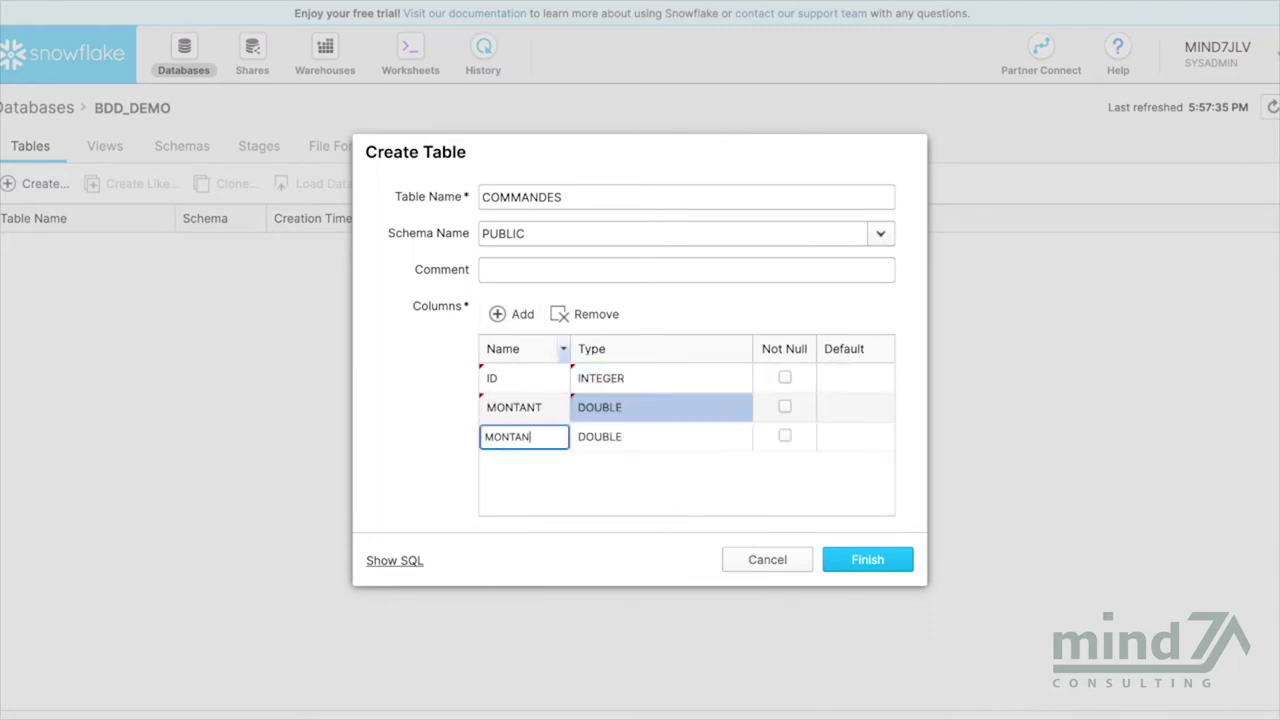
key("BackSpace")
type("NOM")
left_click(653, 441)
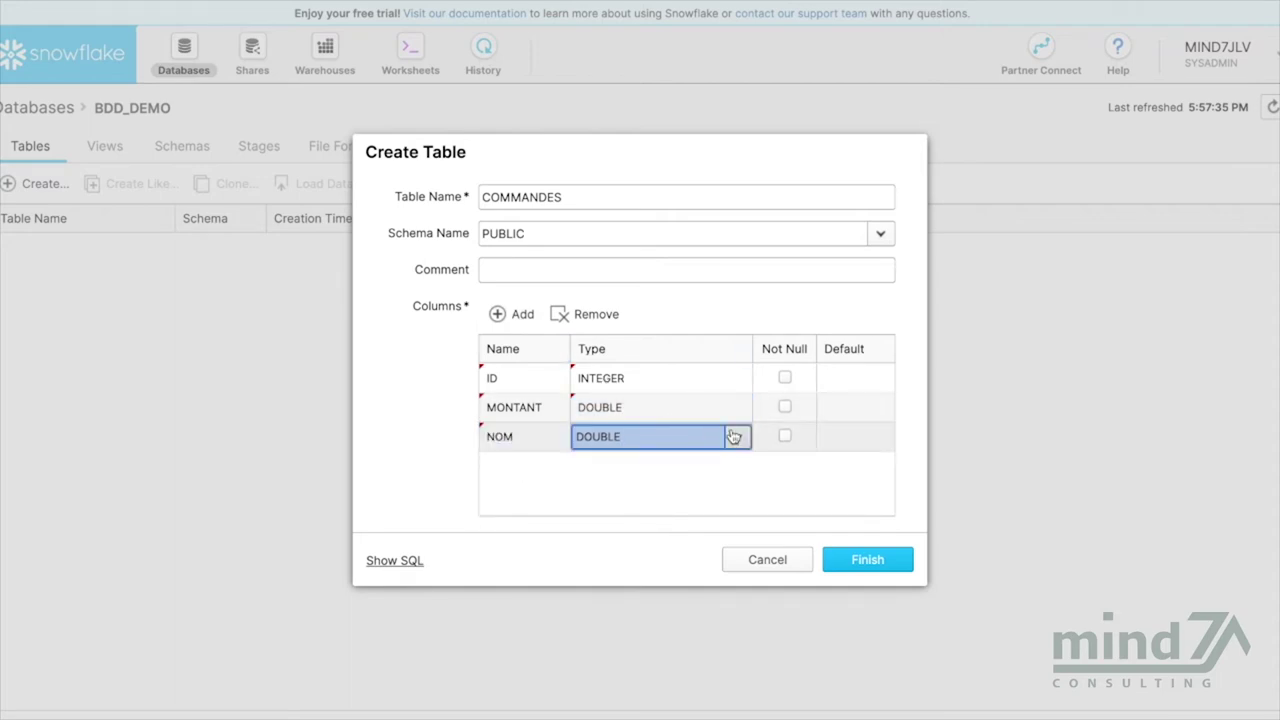
left_click(733, 436)
left_click(645, 176)
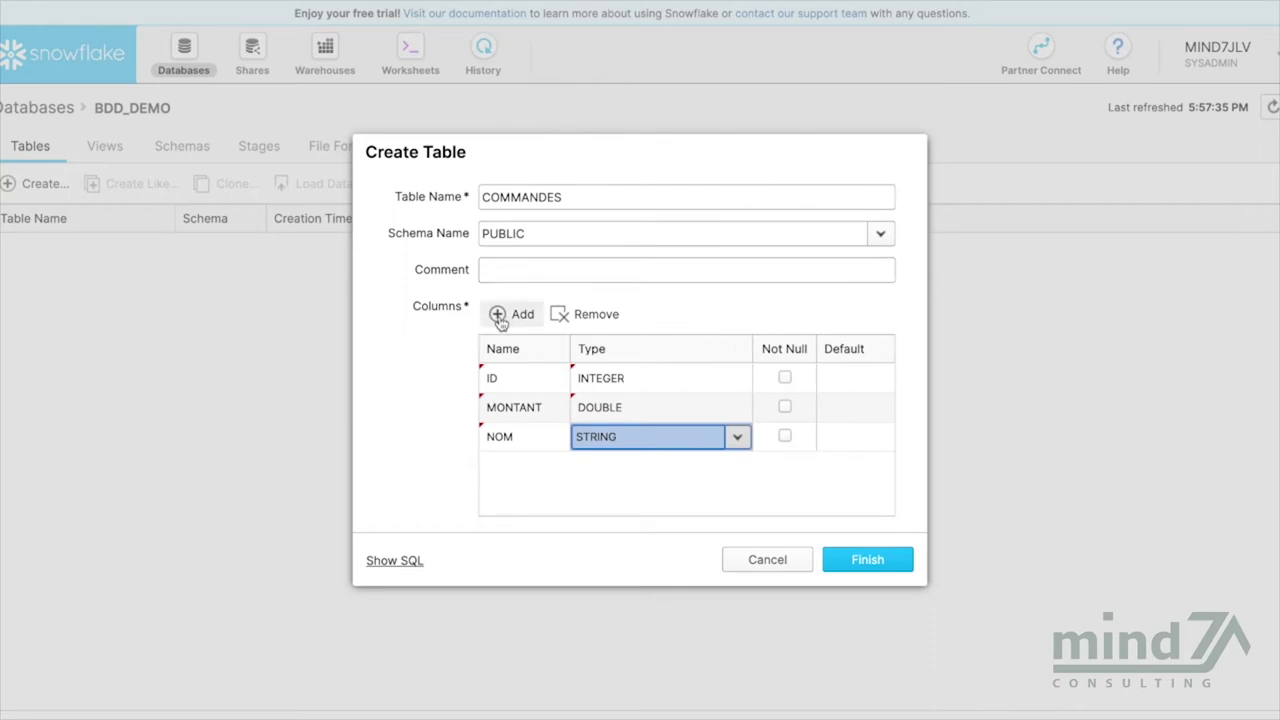
- Add a fourth column named NB_ITEMS, mark it Not Null and set its type to INTEGER
left_click(499, 314)
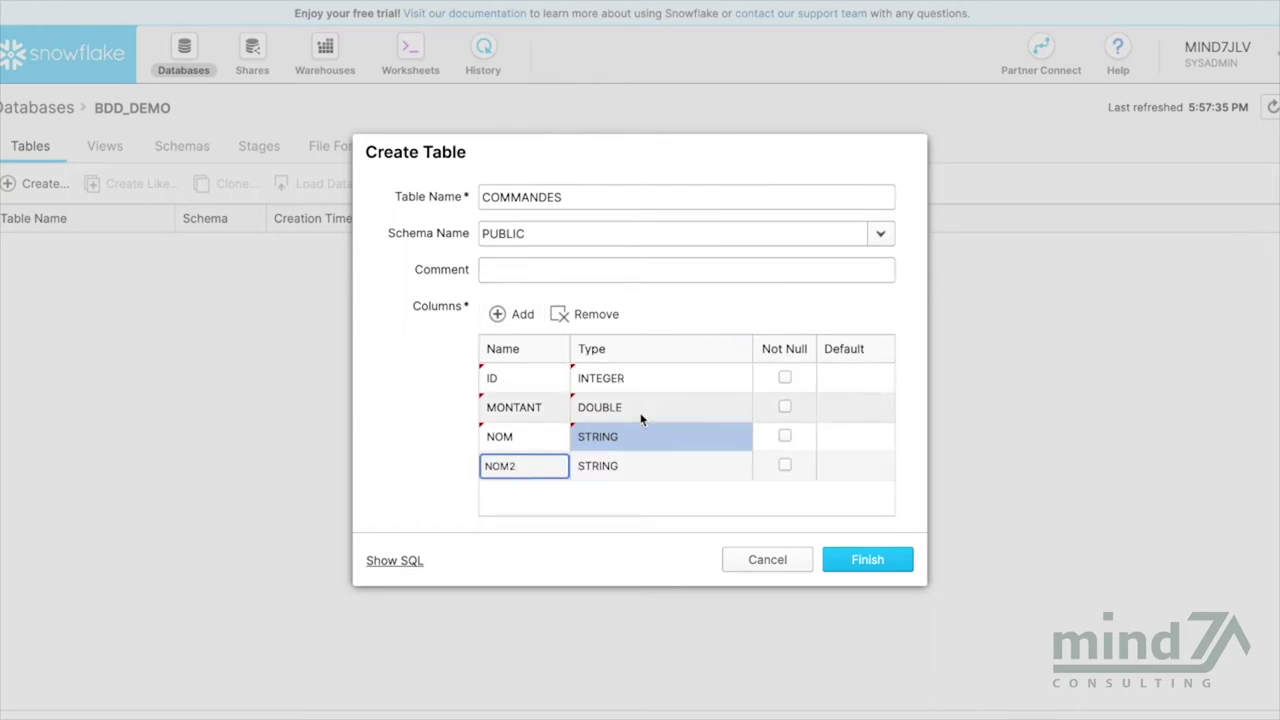
left_click_drag(520, 465, 436, 465)
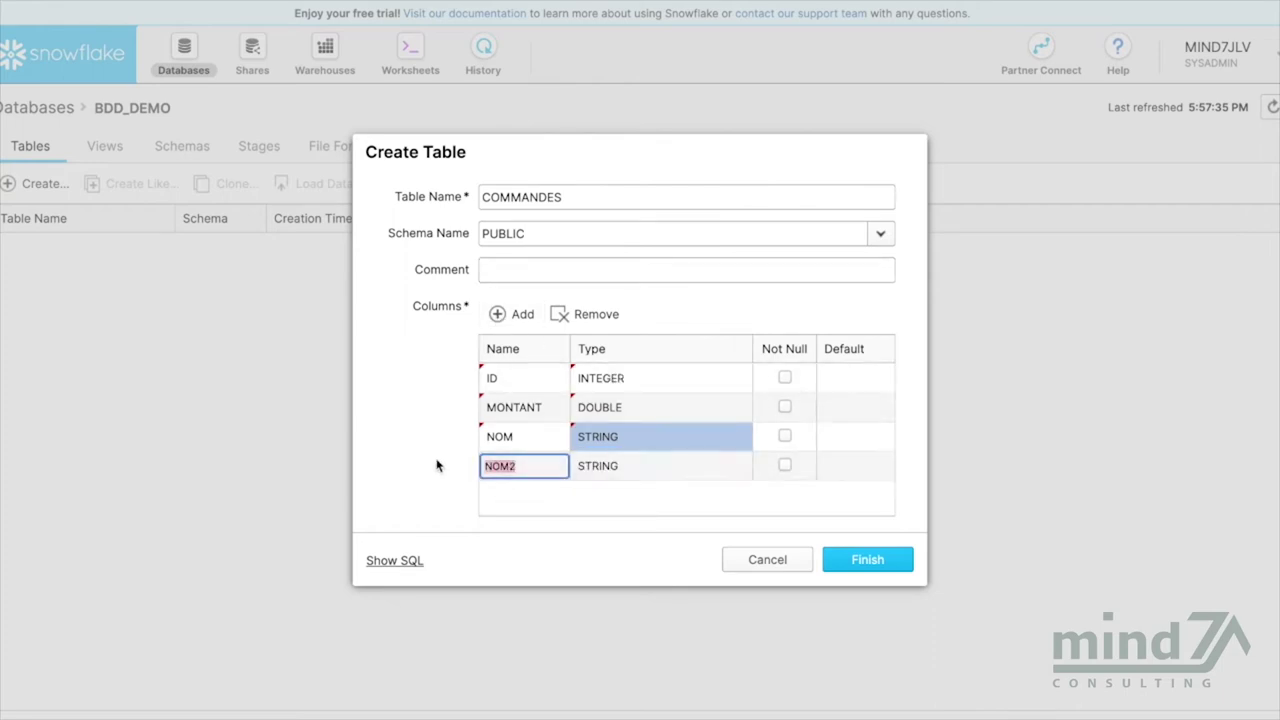
type("NB_ITEMS")
left_click(693, 472)
left_click(694, 471)
left_click(784, 465)
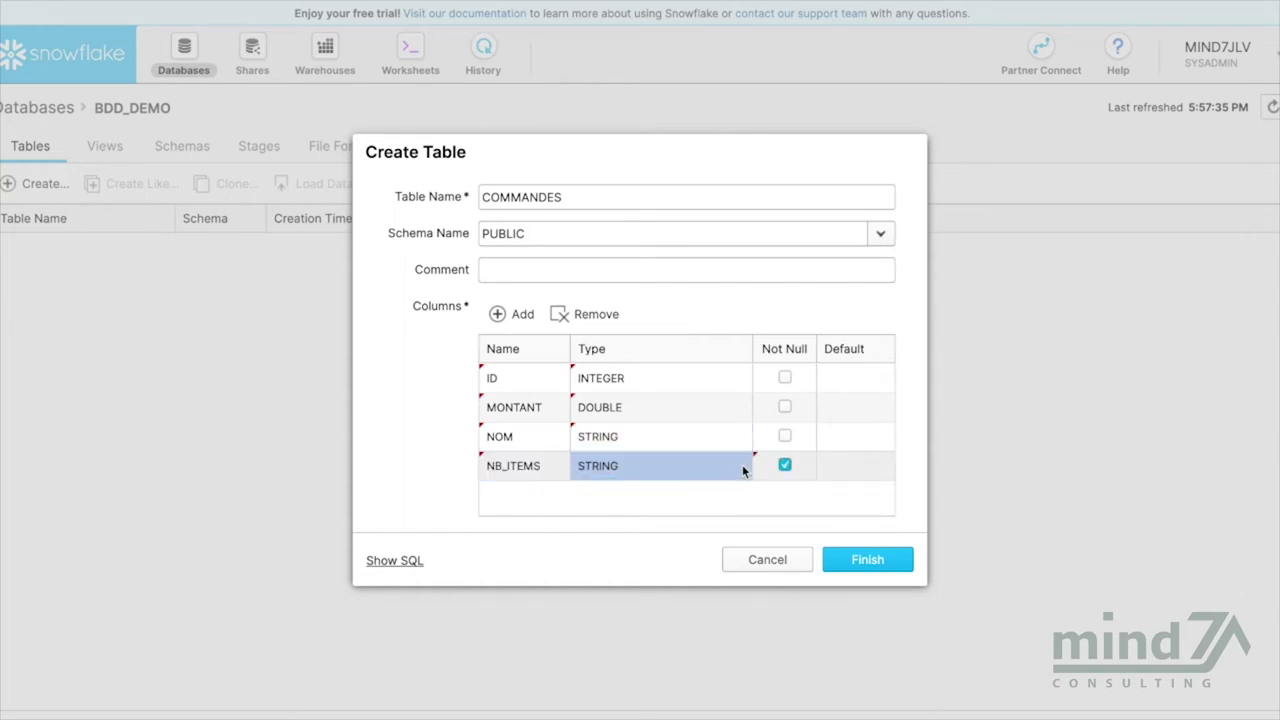
left_click(738, 466)
left_click(735, 464)
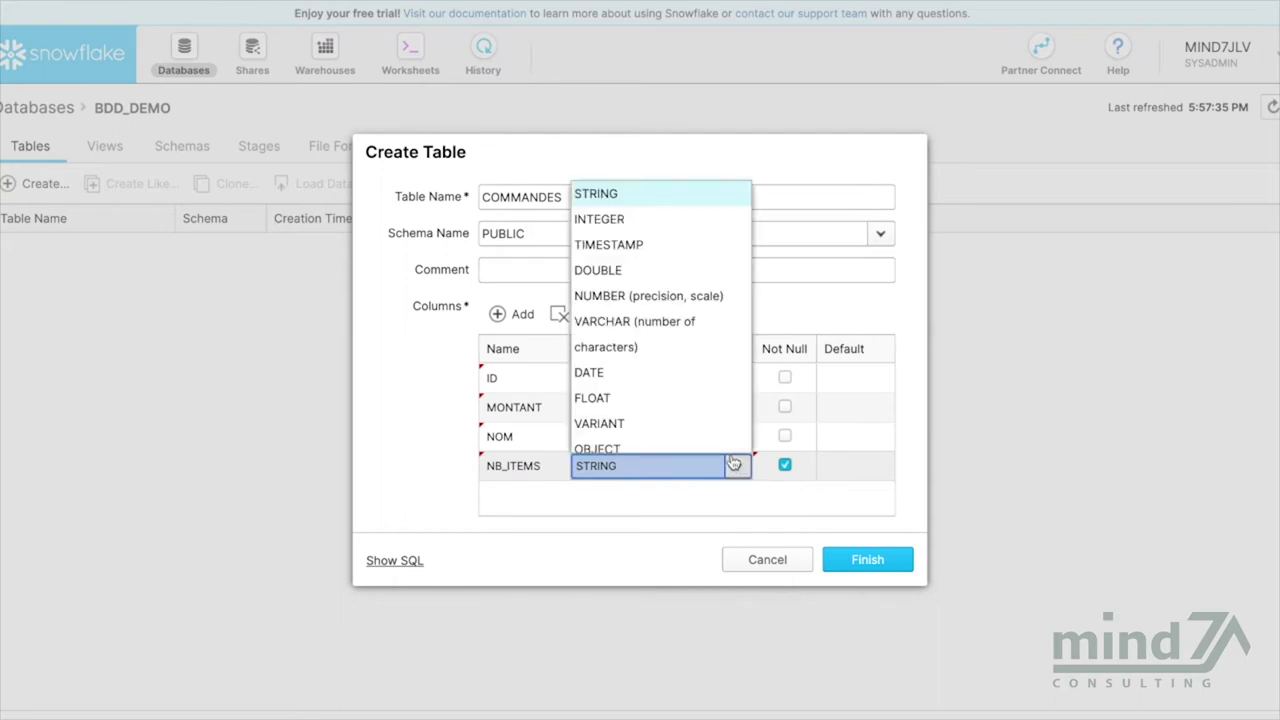
left_click(655, 218)
- Add a fifth column named CANAL with the STRING type
left_click(529, 313)
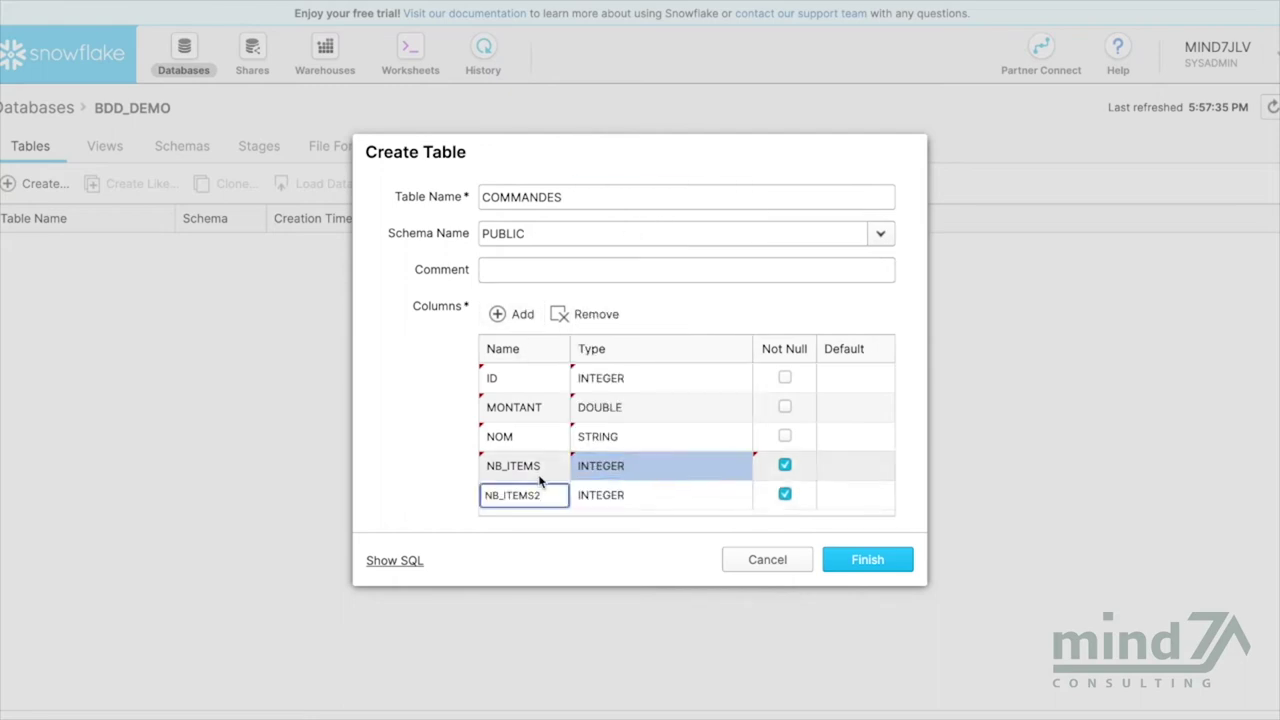
left_click_drag(543, 495, 476, 493)
key("BackSpace")
type("CAN")
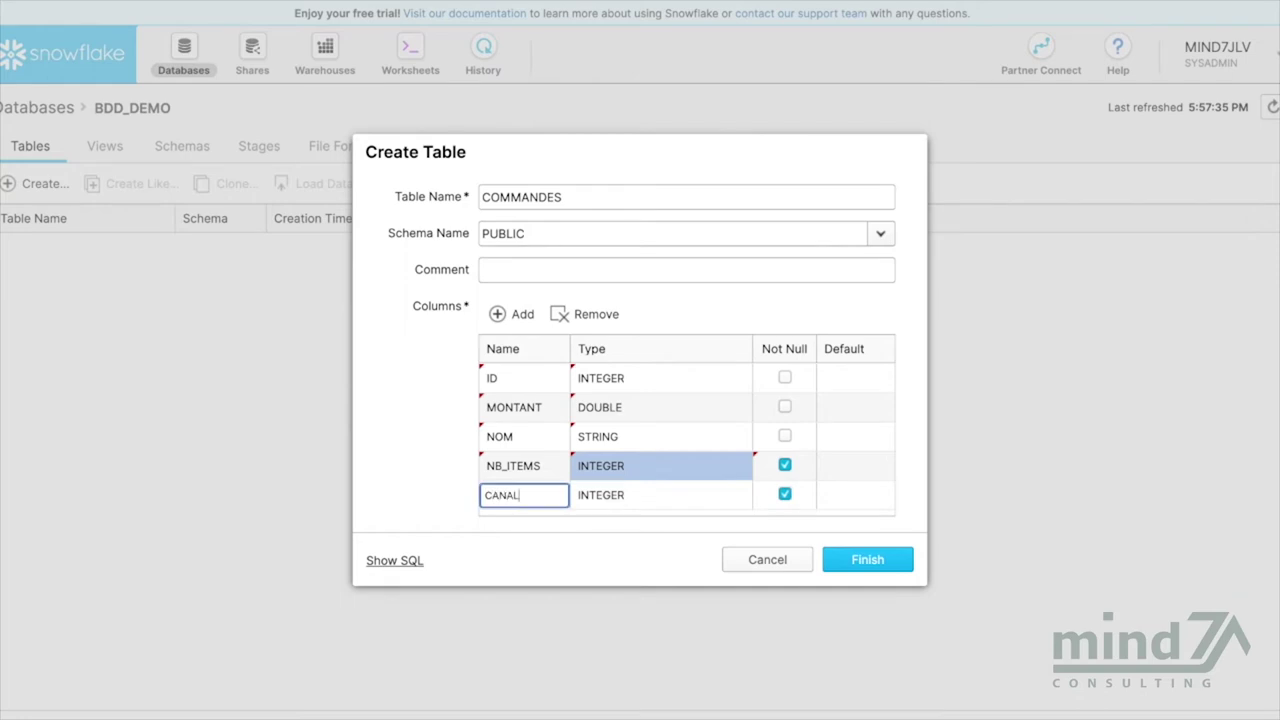
type("AL")
left_click(671, 503)
left_click(735, 498)
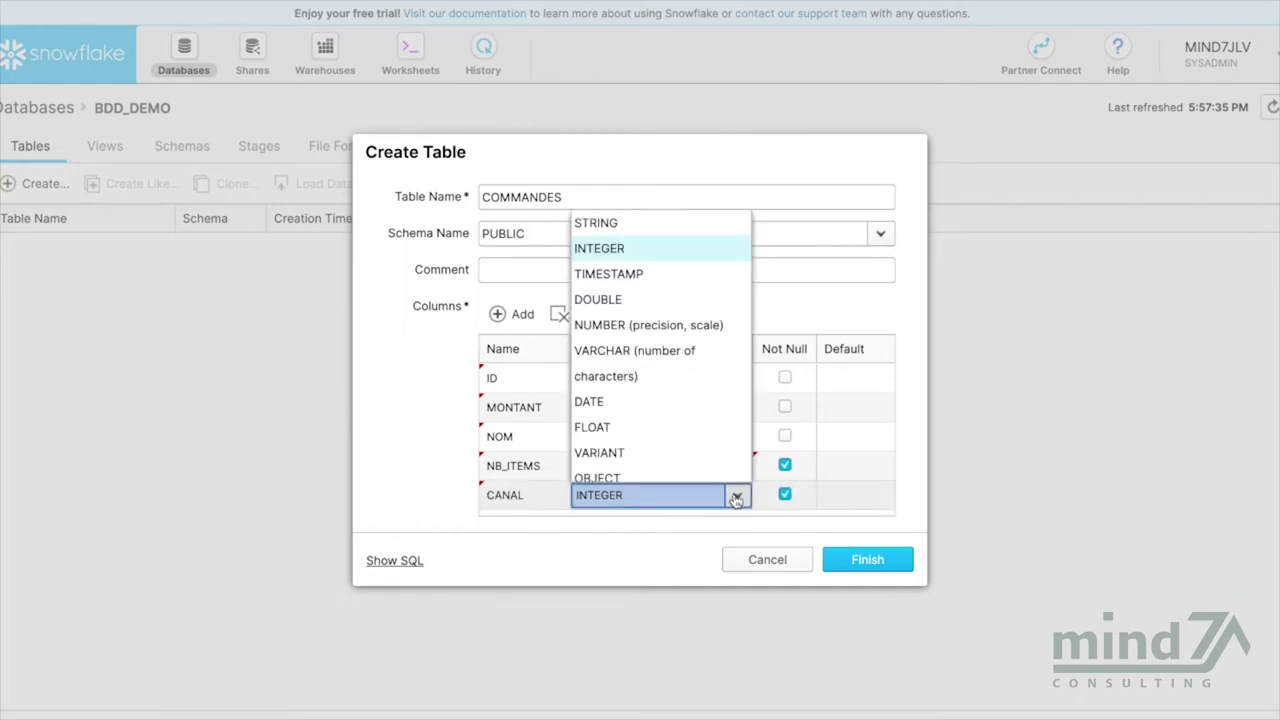
left_click(651, 228)
- Add a sixth column named DATE_COMMANDE to the COMMANDES table
left_click(512, 315)
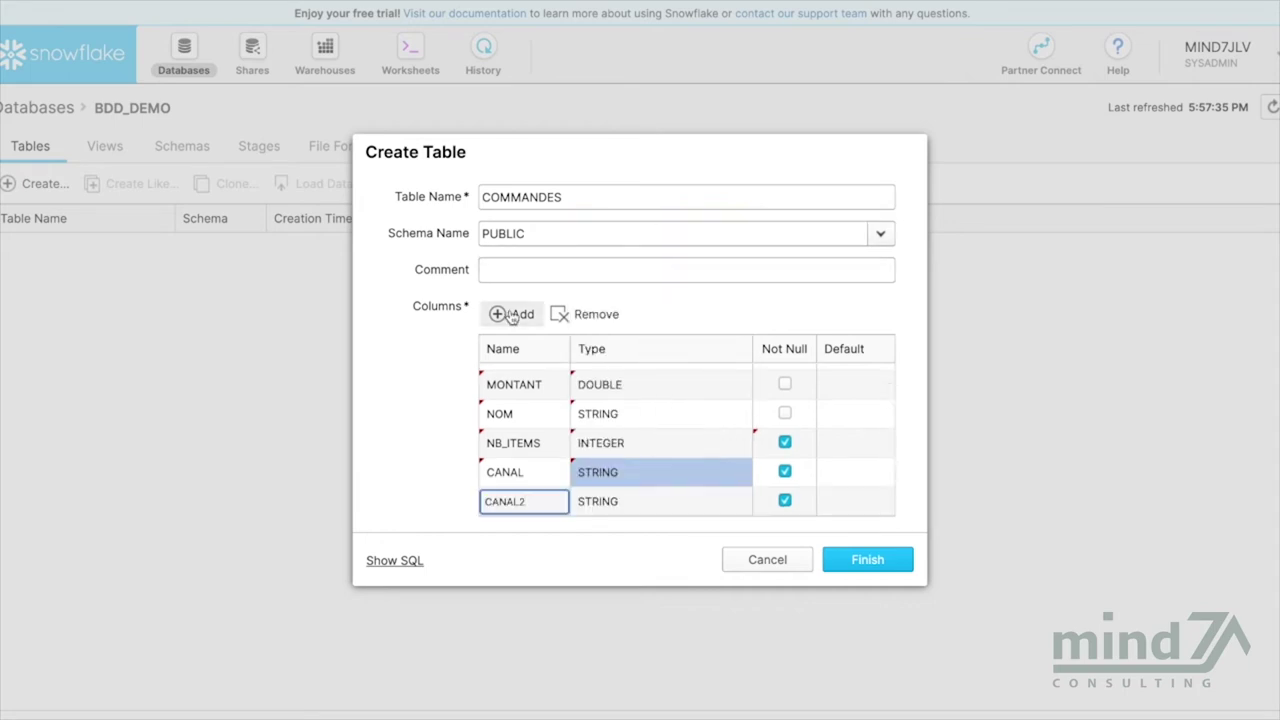
key("BackSpace")
key("BackSpace")
key("BackSpace")
type("DATE")
type("_COMMANDE")
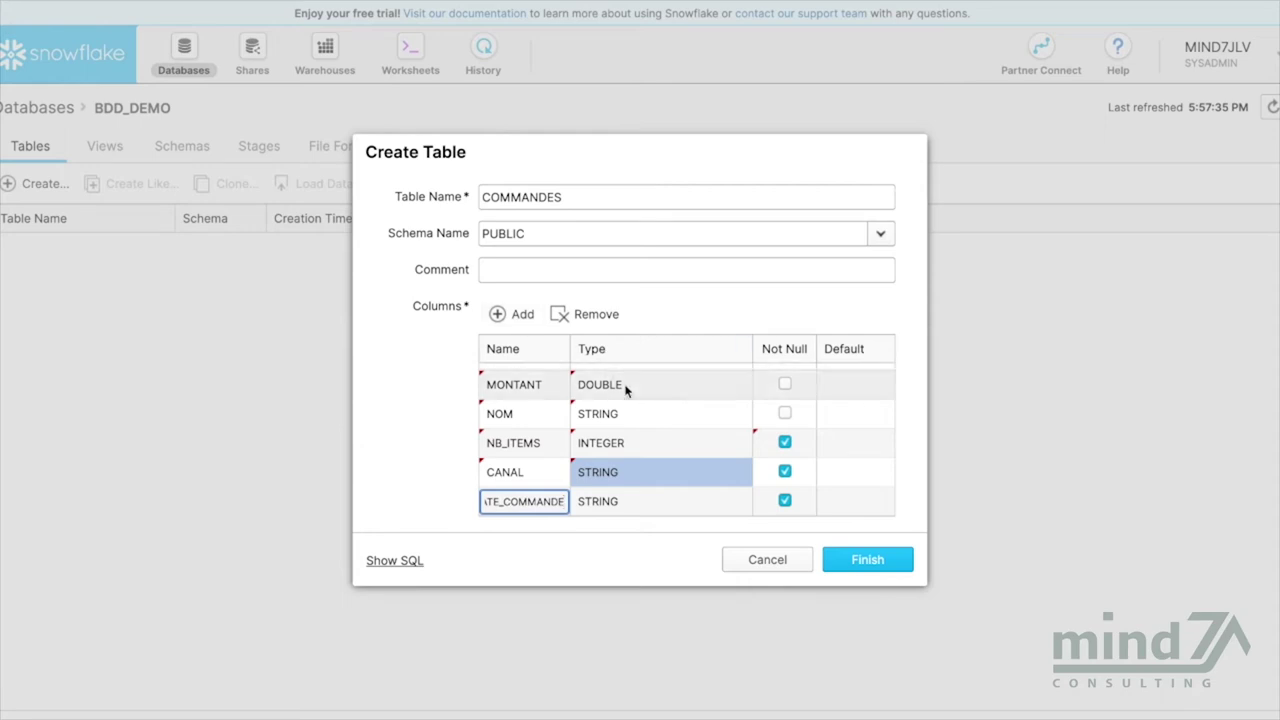
- Mark the NOM, MONTANT and ID columns as Not Null and create the COMMANDES table
left_click(785, 413)
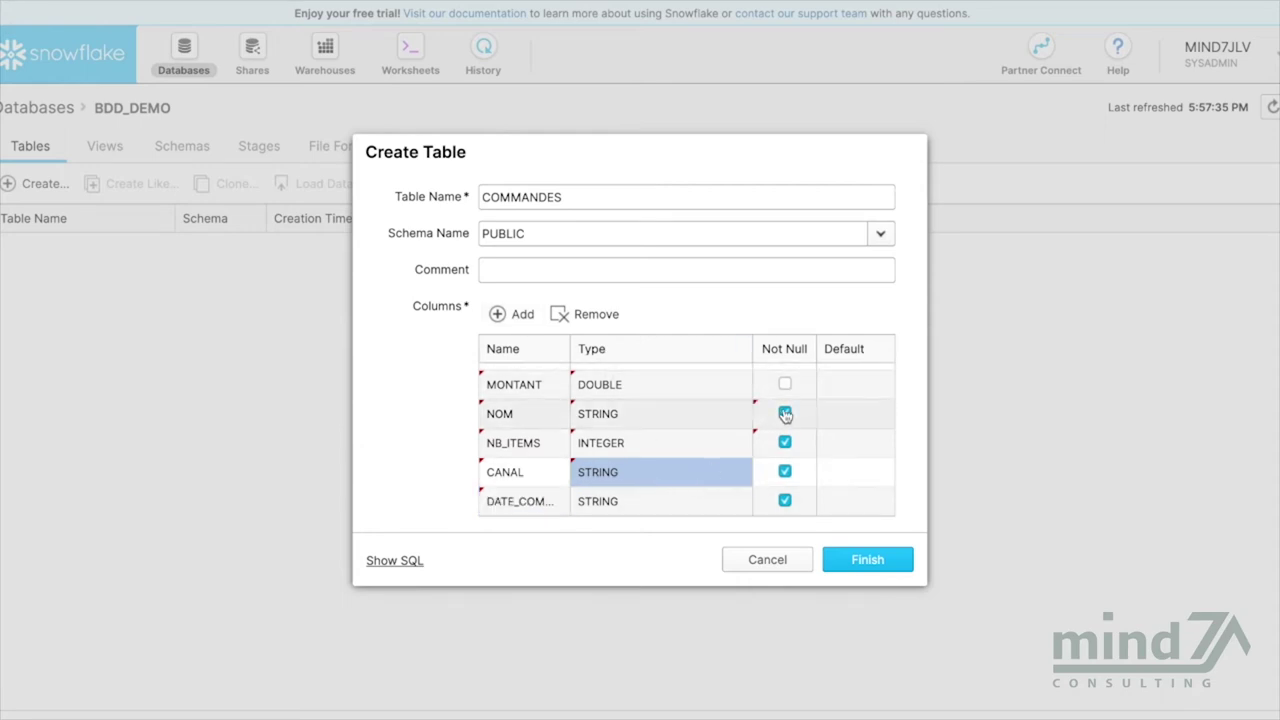
left_click(785, 384)
scroll(787, 395, "up", 1)
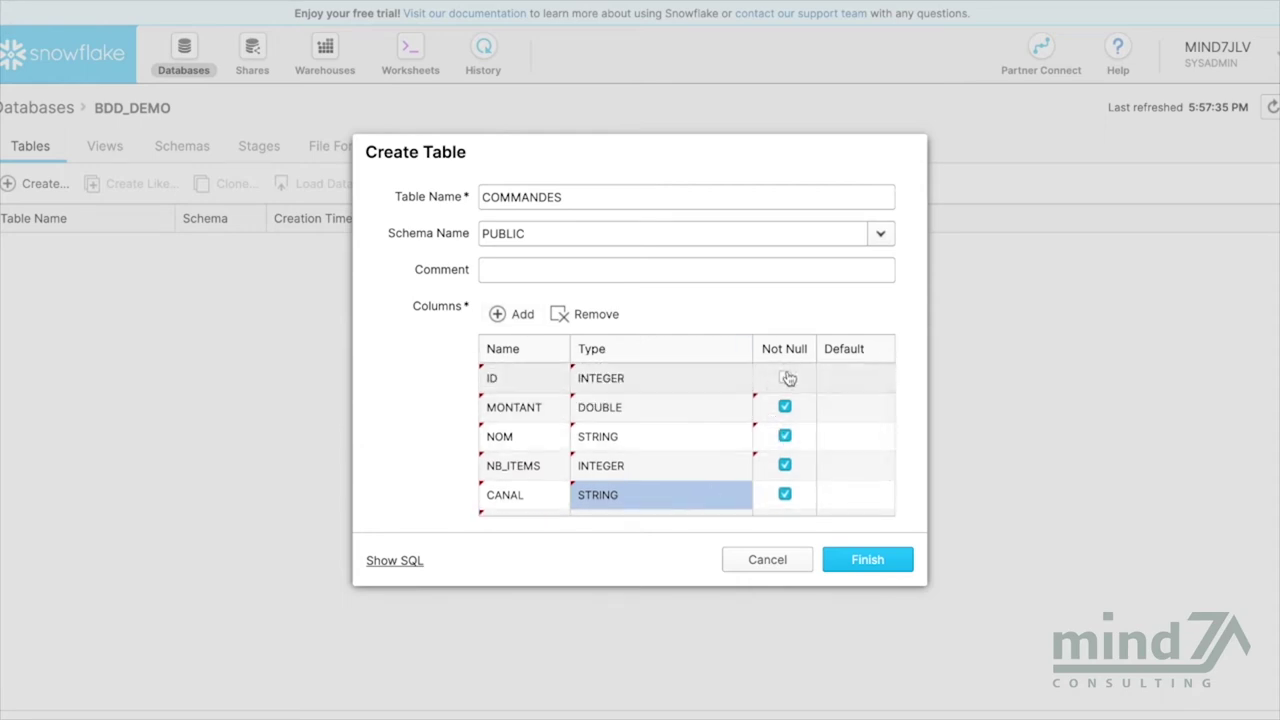
left_click(786, 378)
scroll(784, 460, "down", 1)
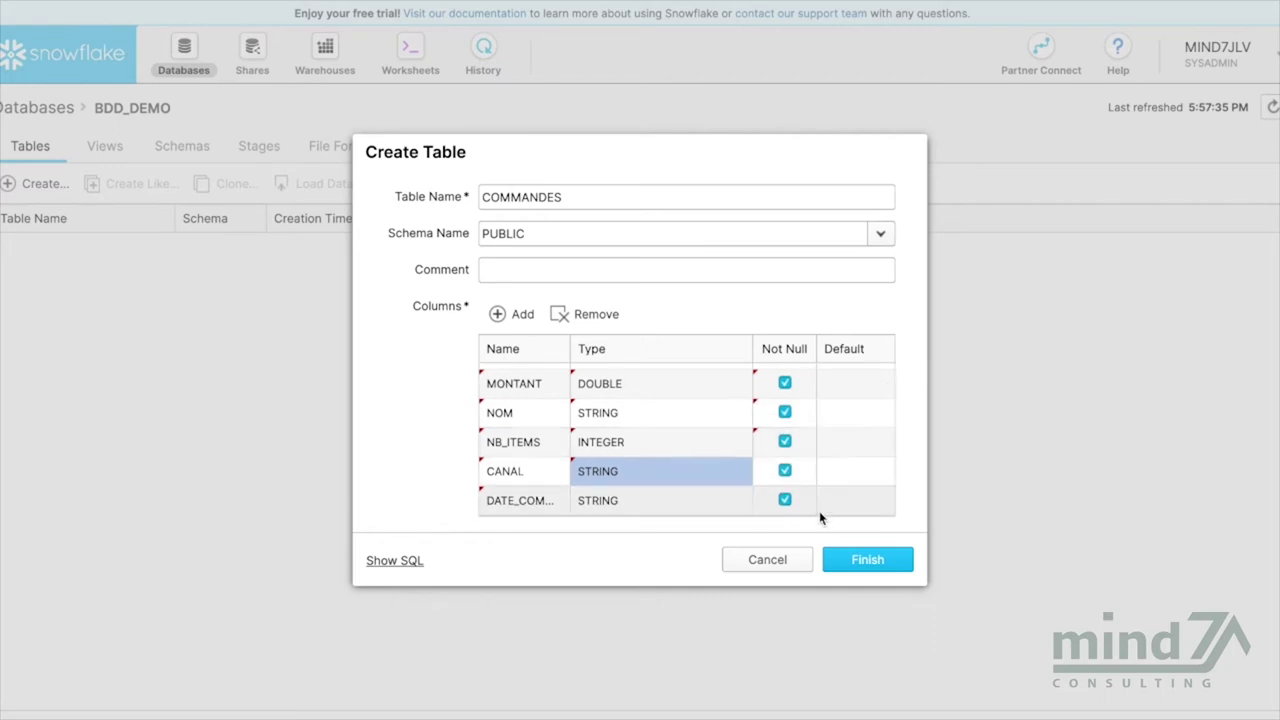
left_click(847, 559)
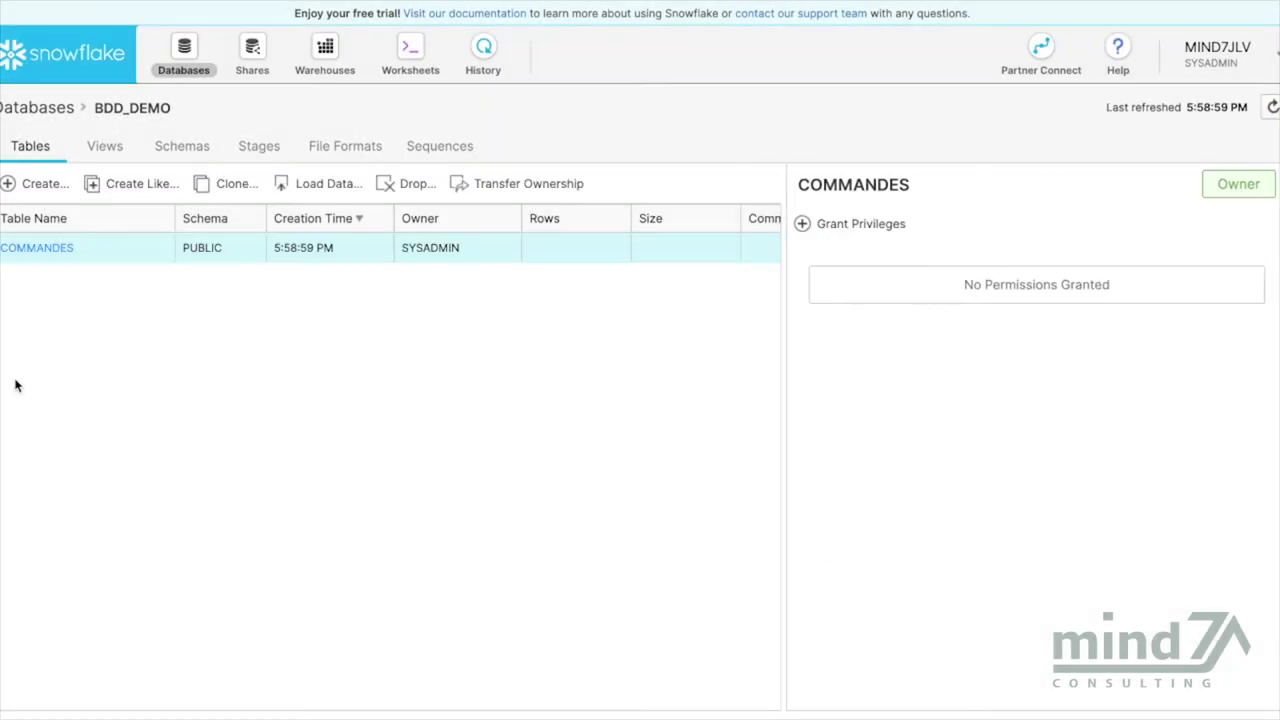
- Start a new warehouse named DEMO_WAREHOUSE and set its size to X-Small (1 credit / hour)
left_click(325, 58)
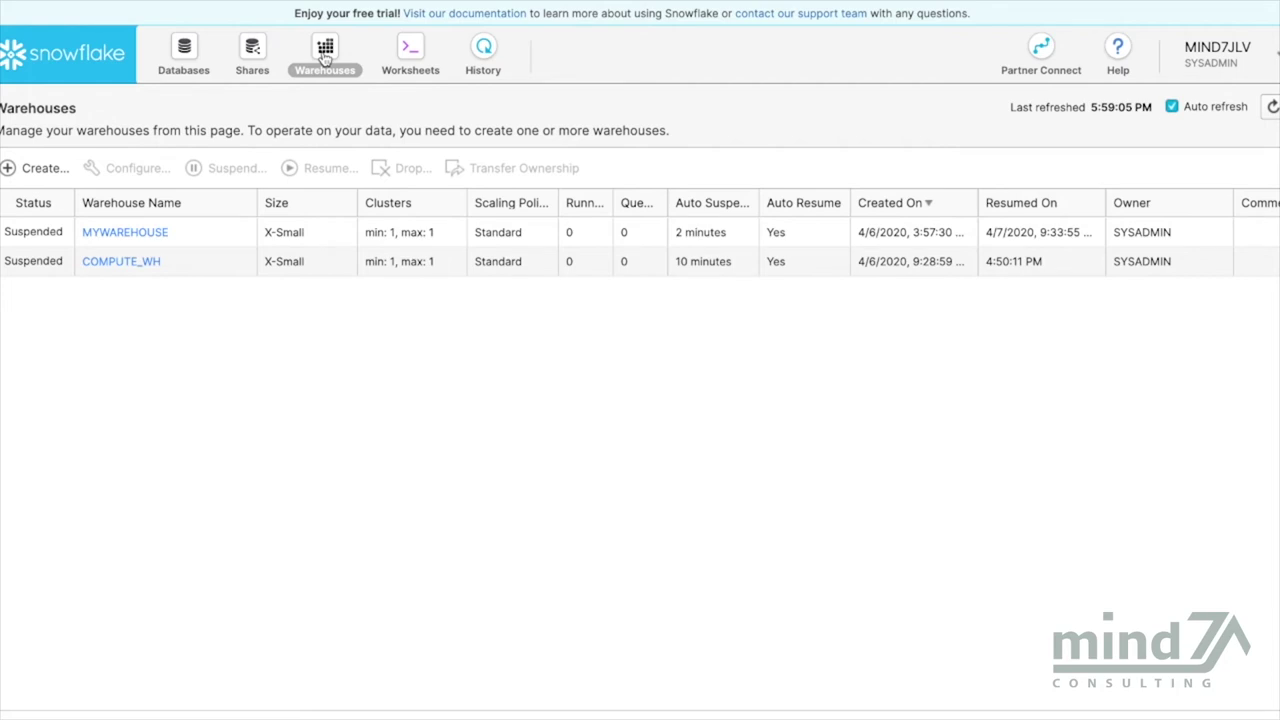
left_click(33, 169)
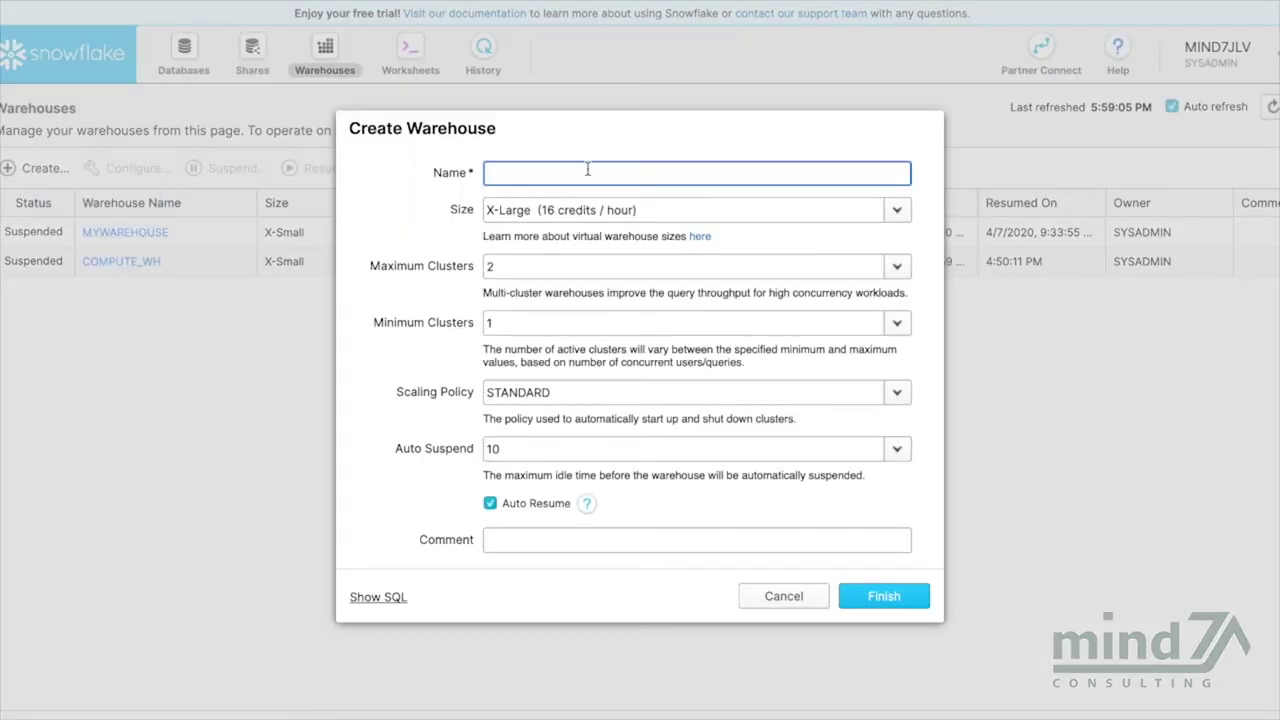
type("DEMO")
type("_WAREHIYS")
key("BackSpace")
key("BackSpace")
key("BackSpace")
type("OOUSE")
key("BackSpace")
key("BackSpace")
type("SE")
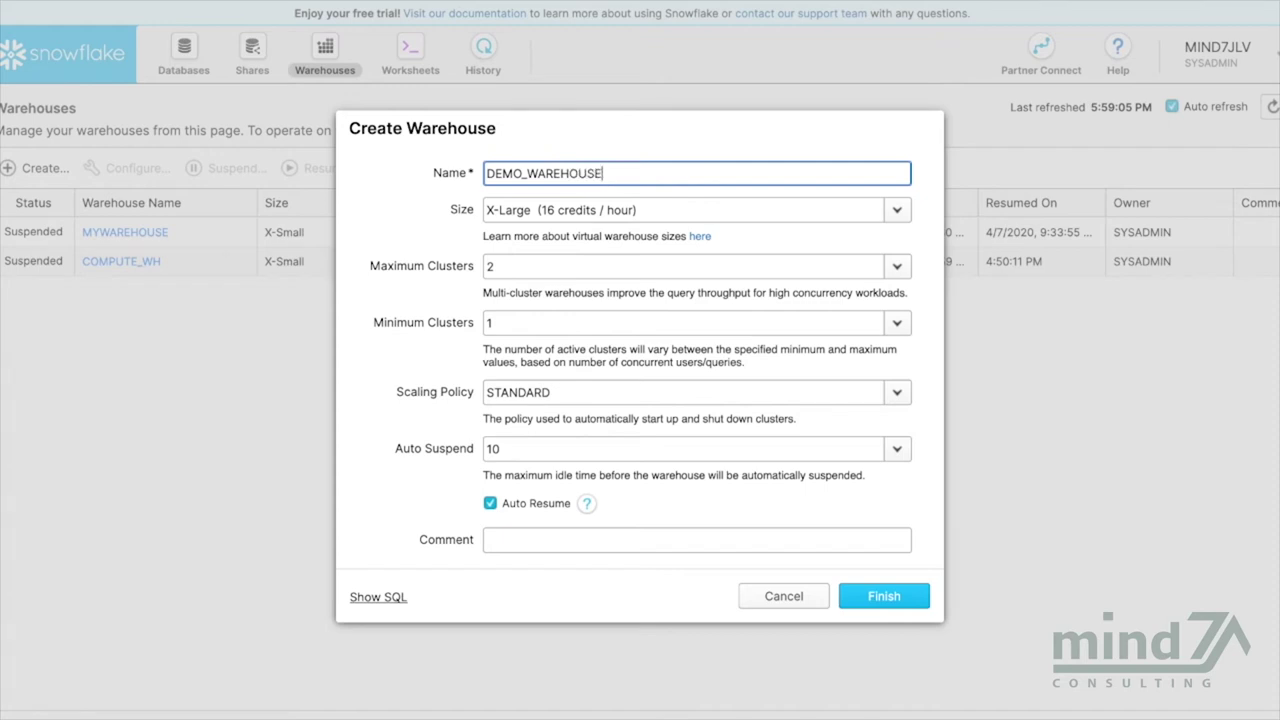
left_click(897, 210)
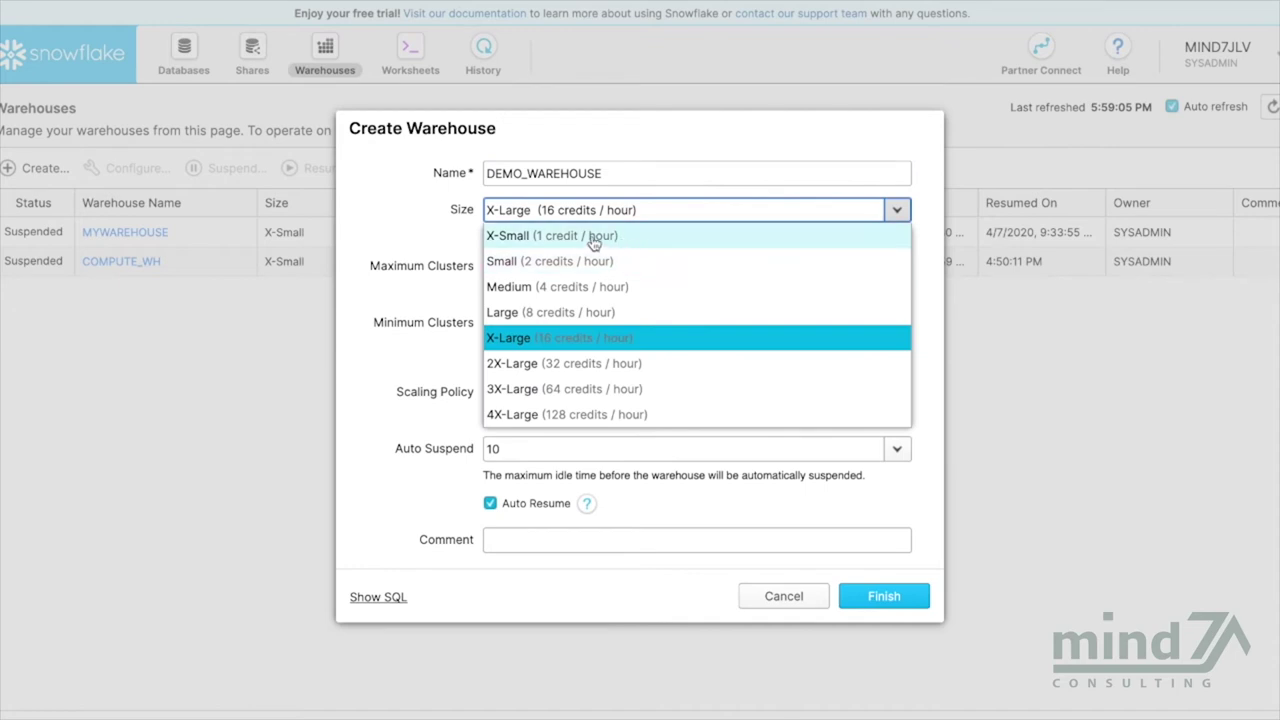
left_click(594, 241)
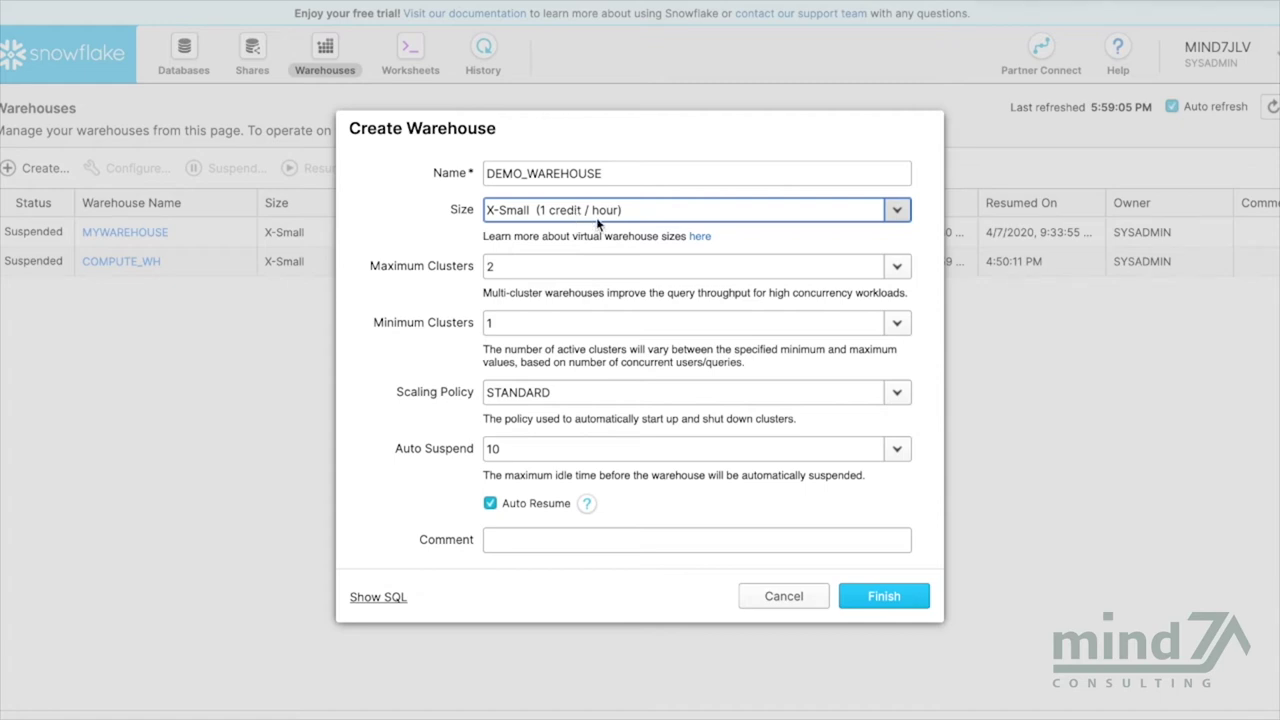
- Set the maximum clusters of DEMO_WAREHOUSE to 1
left_click(560, 264)
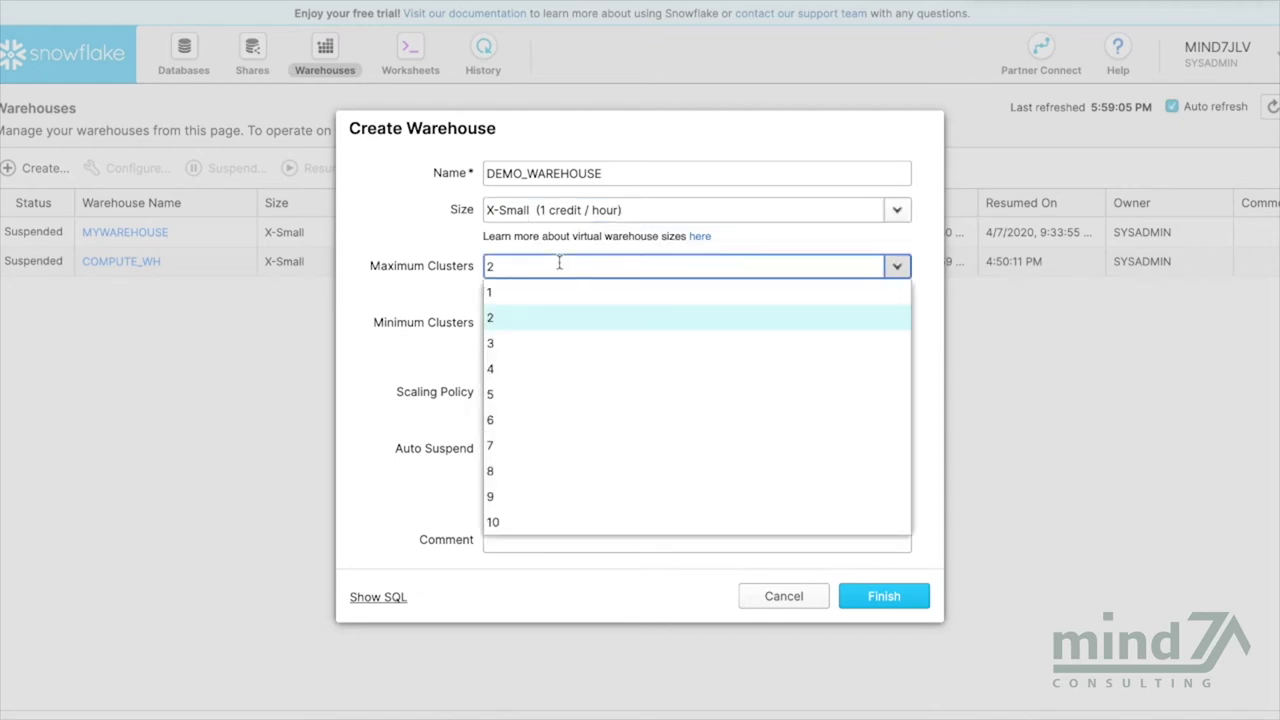
type("2")
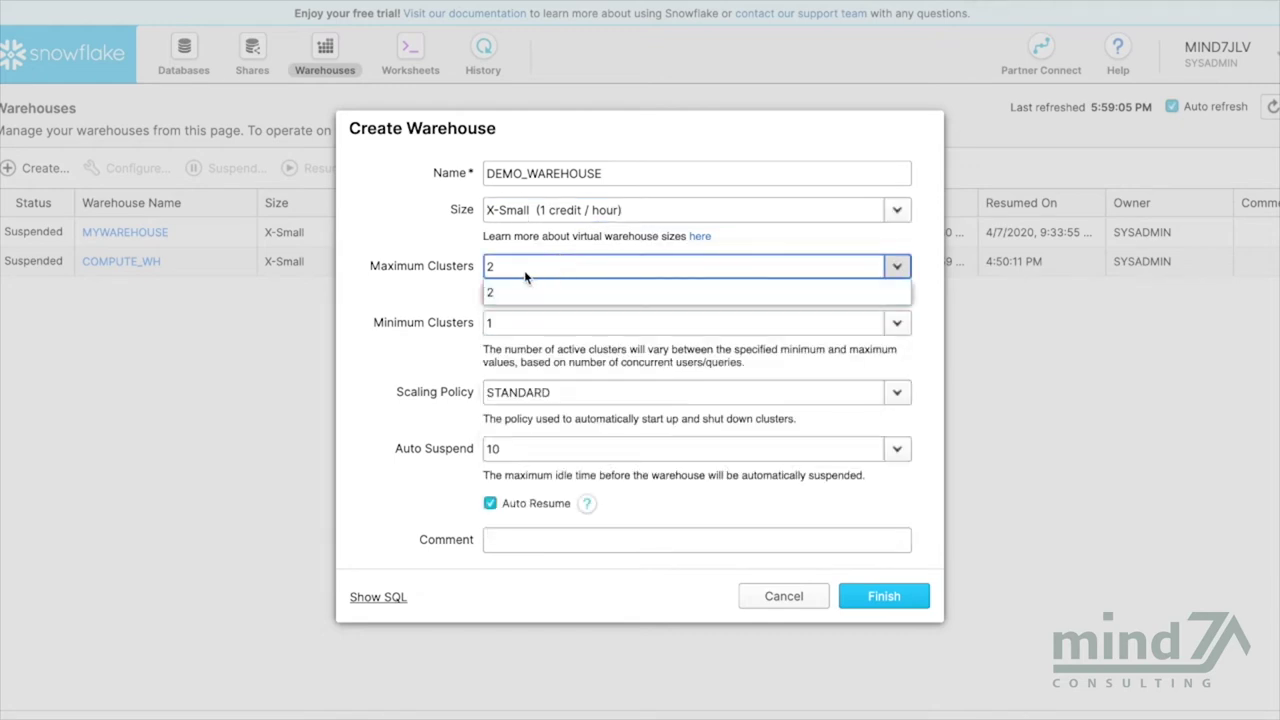
left_click(524, 270)
left_click(505, 276)
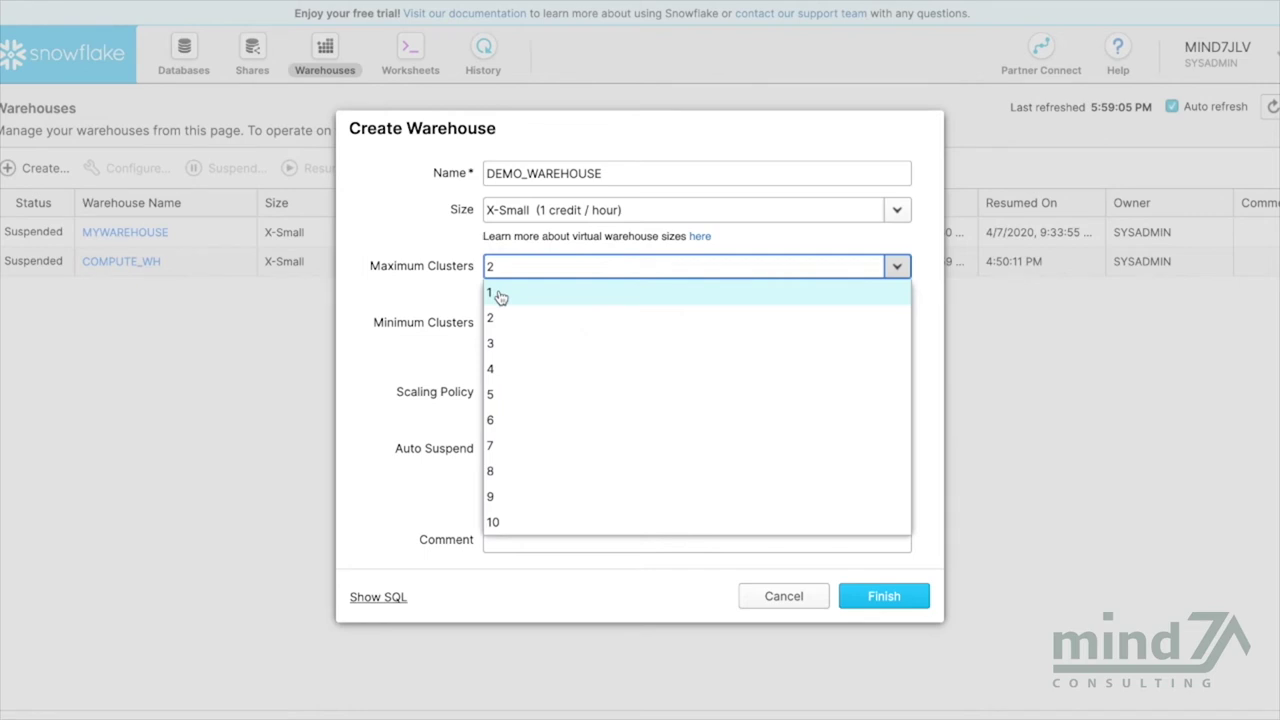
left_click(500, 297)
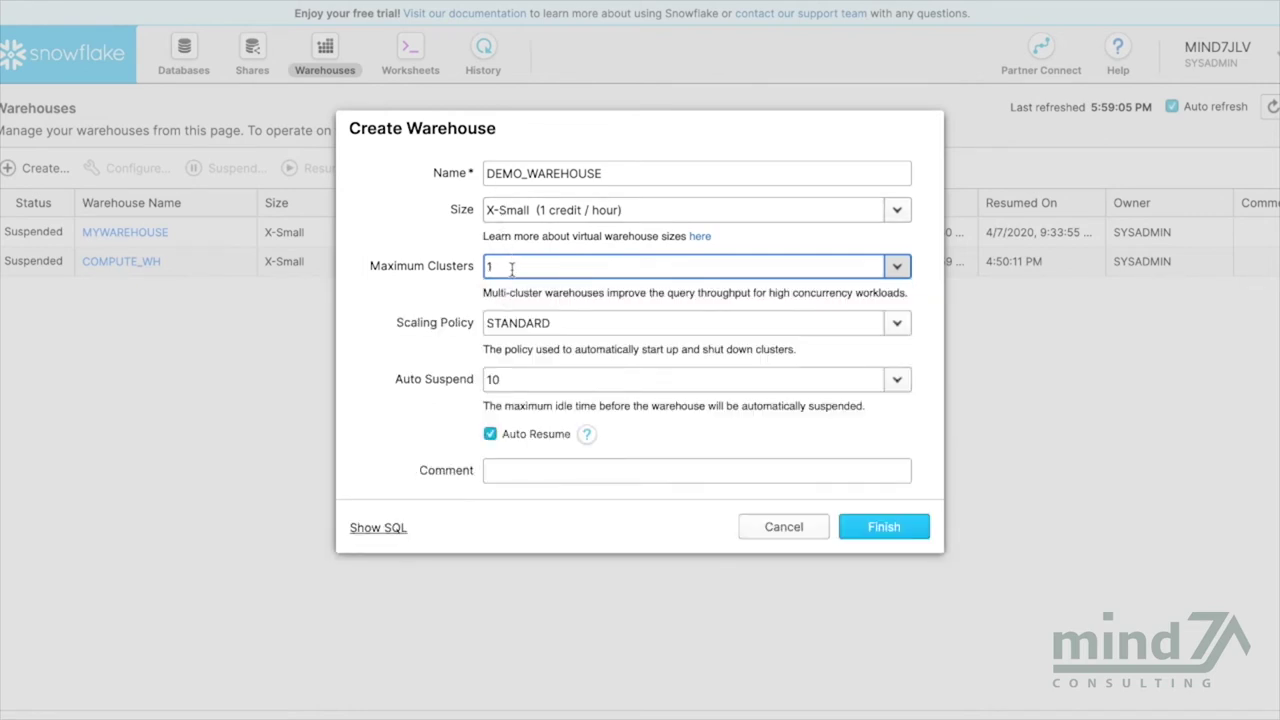
- Set the warehouse's auto suspend time to 5 and create the warehouse
left_click(558, 373)
left_click(563, 407)
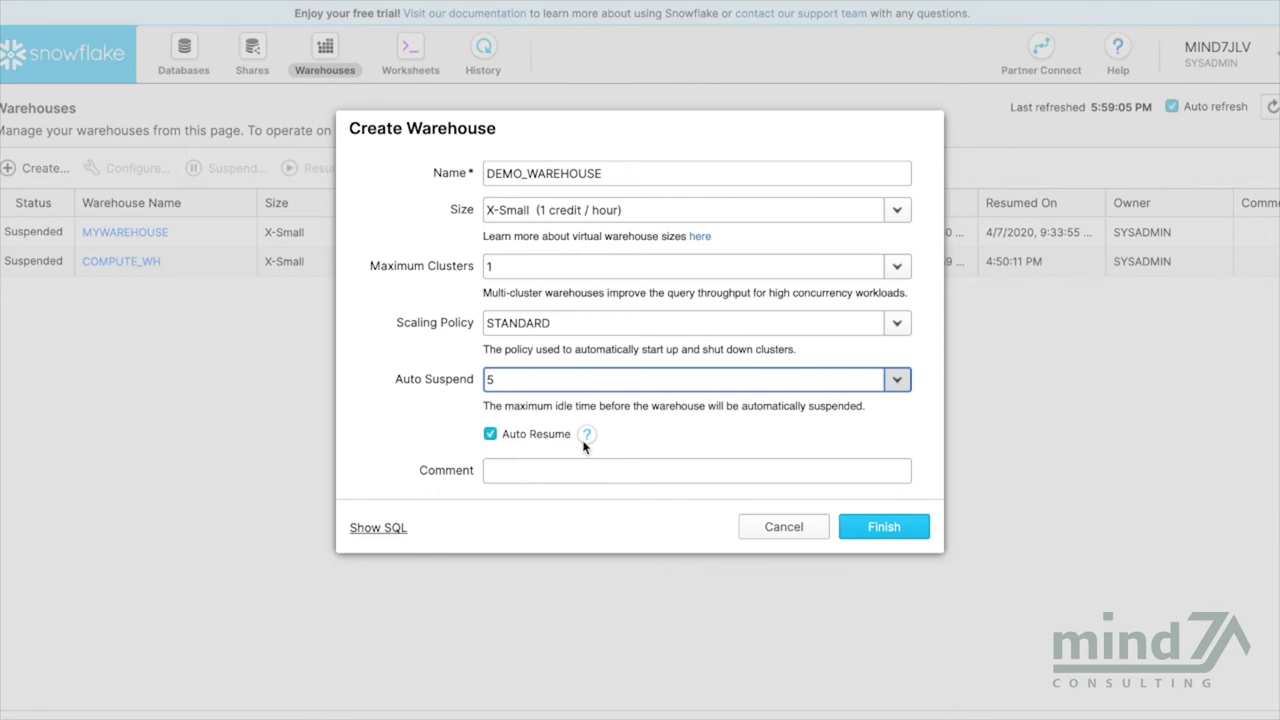
left_click(884, 527)
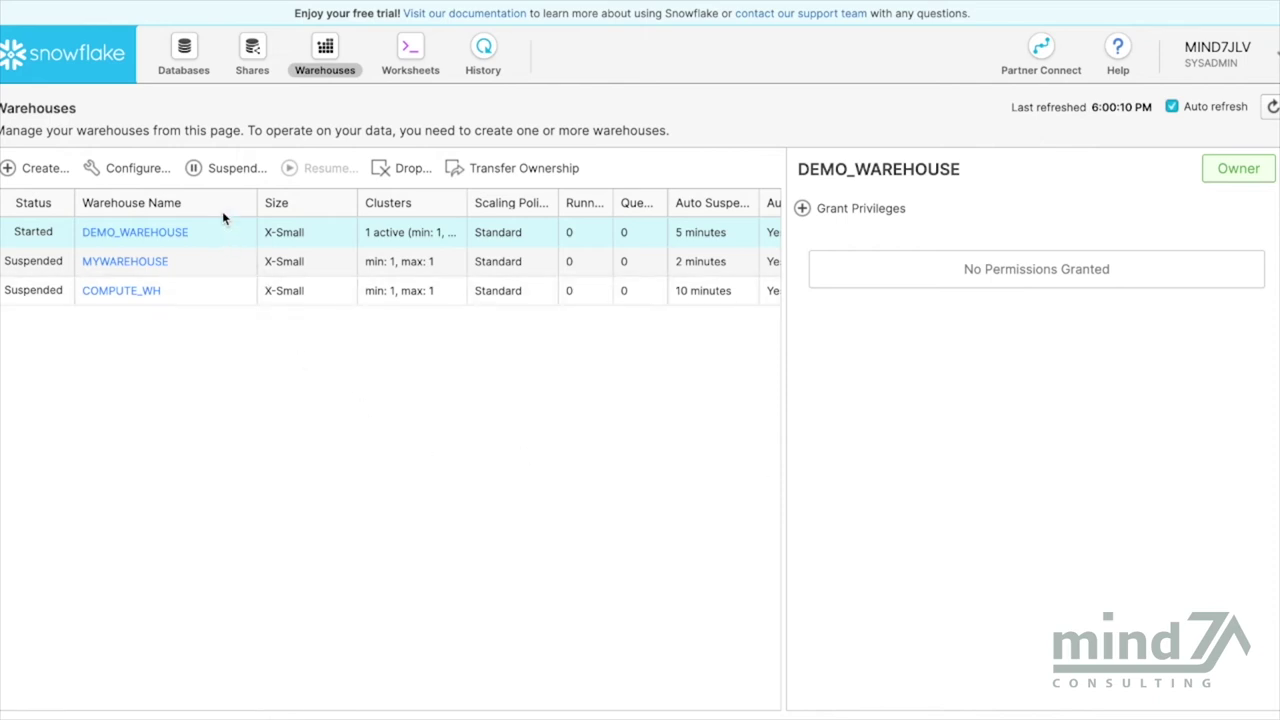
- Start a data load into the COMMANDES table of BDD_DEMO, using DEMO_WAREHOUSE as the warehouse
left_click(186, 58)
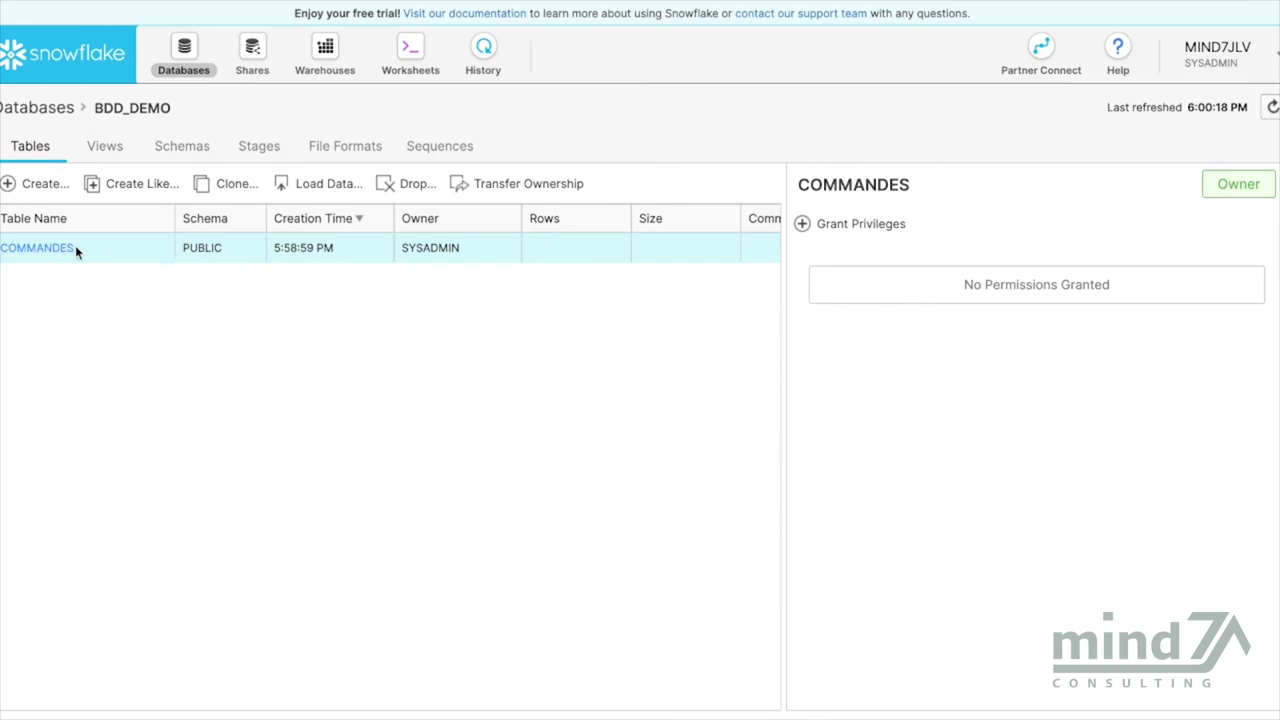
left_click(313, 192)
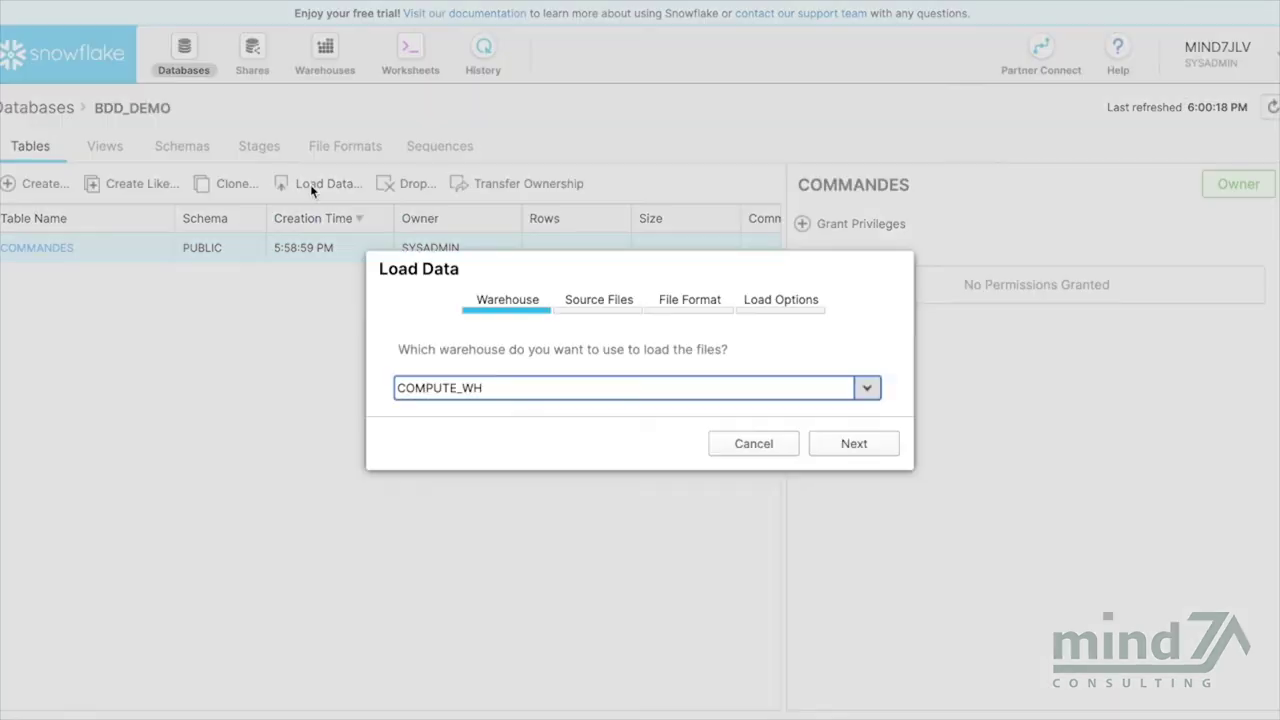
left_click(867, 390)
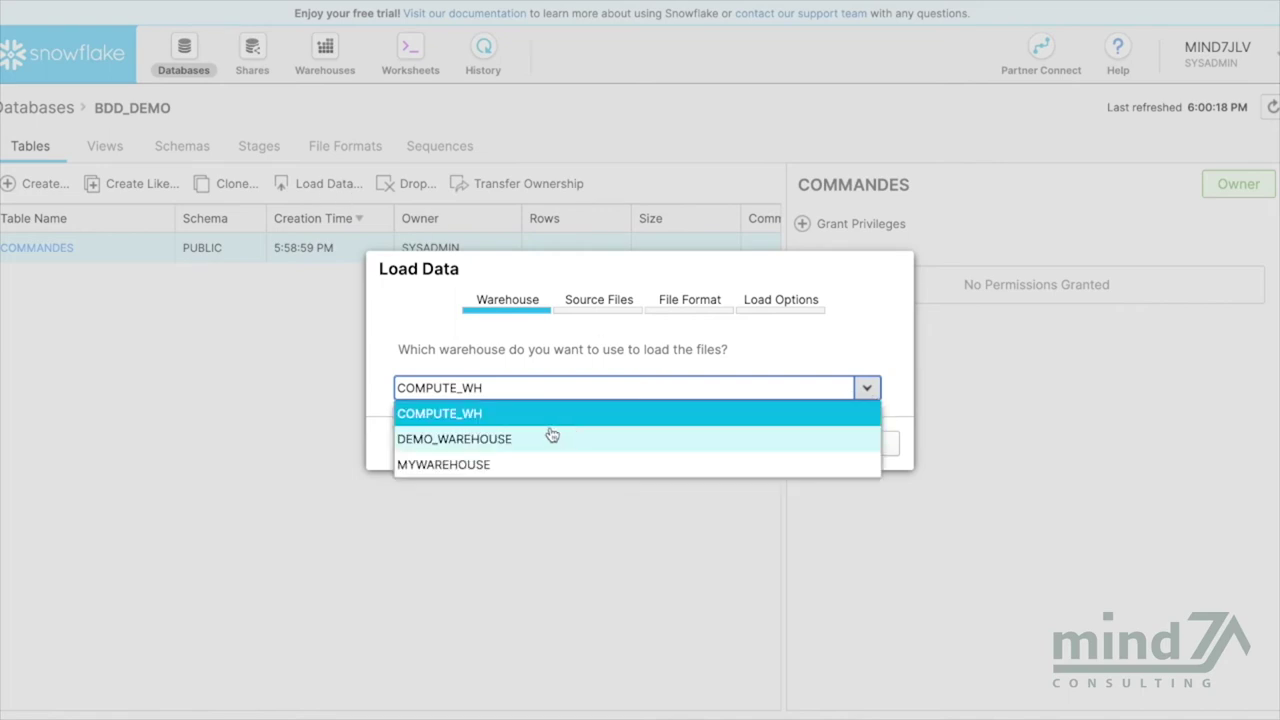
left_click(474, 446)
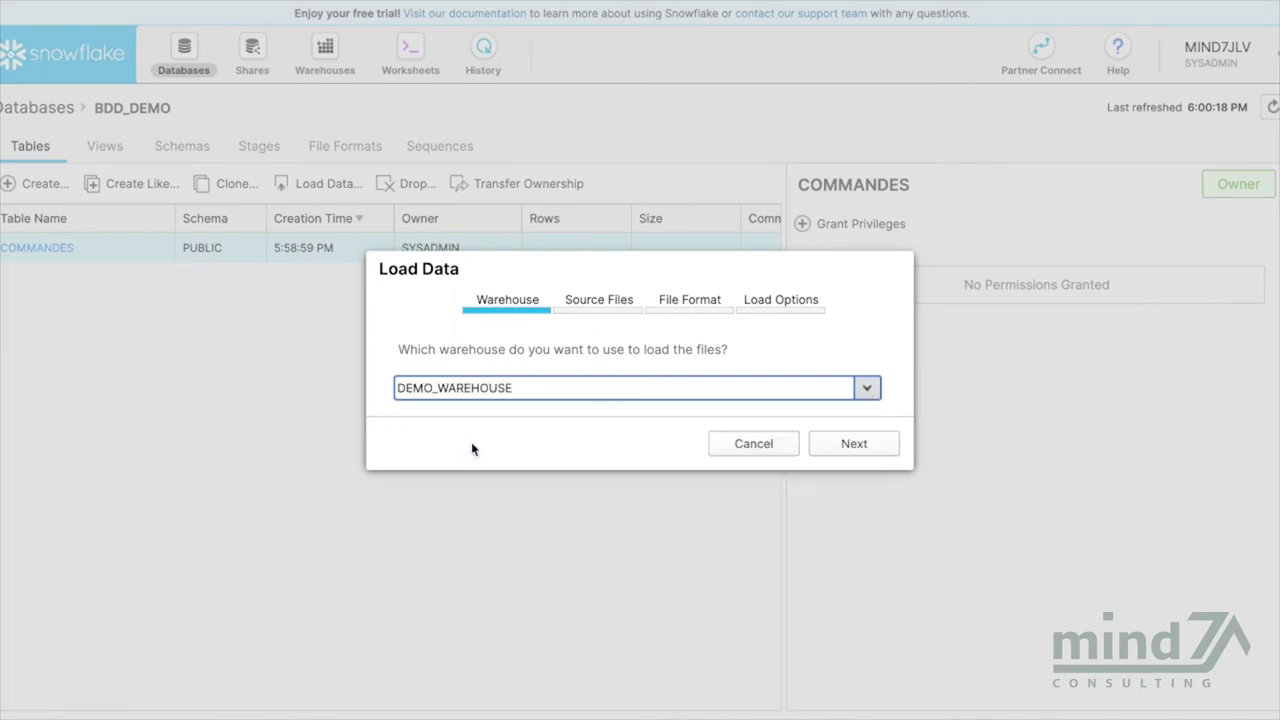
left_click(841, 433)
- Choose Commandes.csv from the computer as the source file and continue to the file format settings
left_click(496, 348)
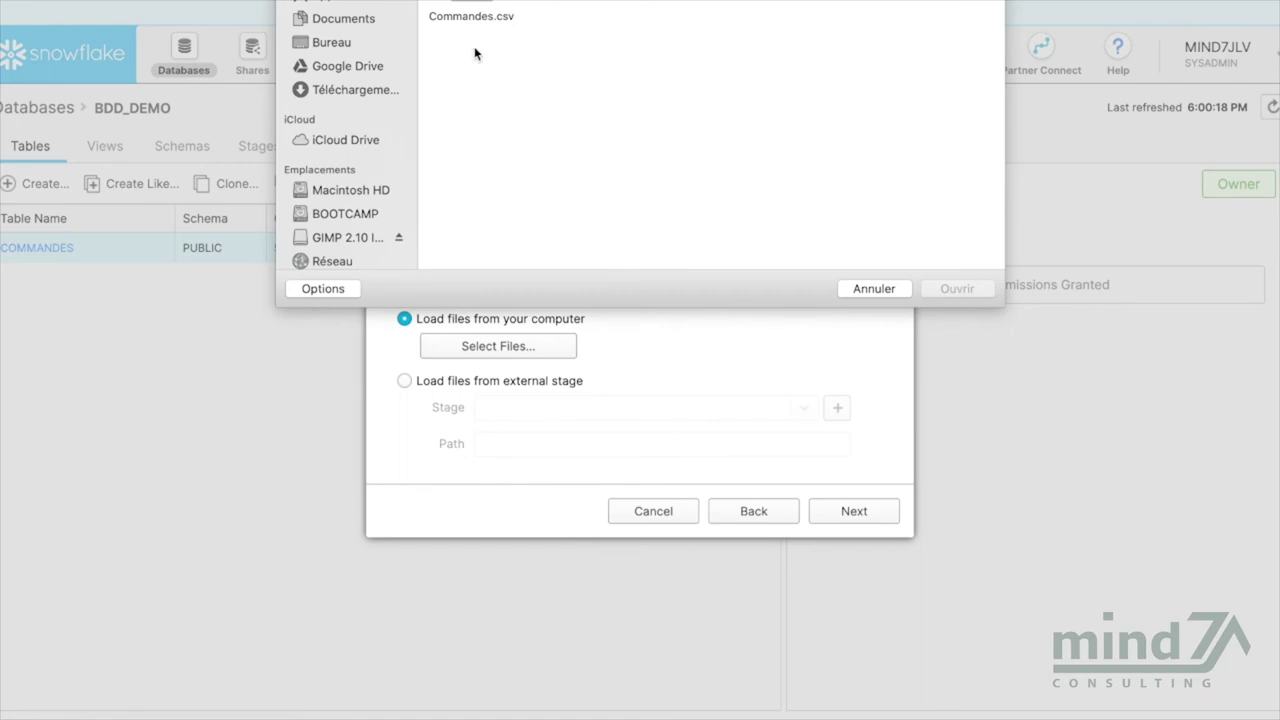
left_click(472, 17)
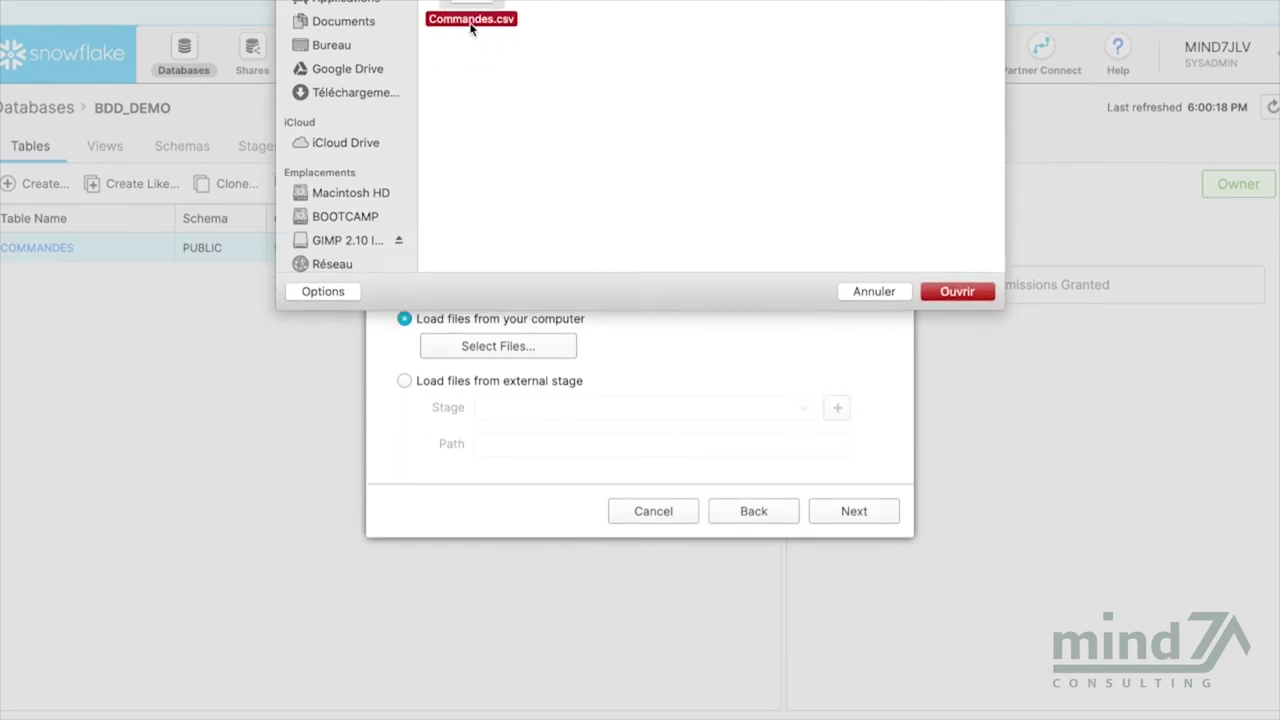
left_click(960, 296)
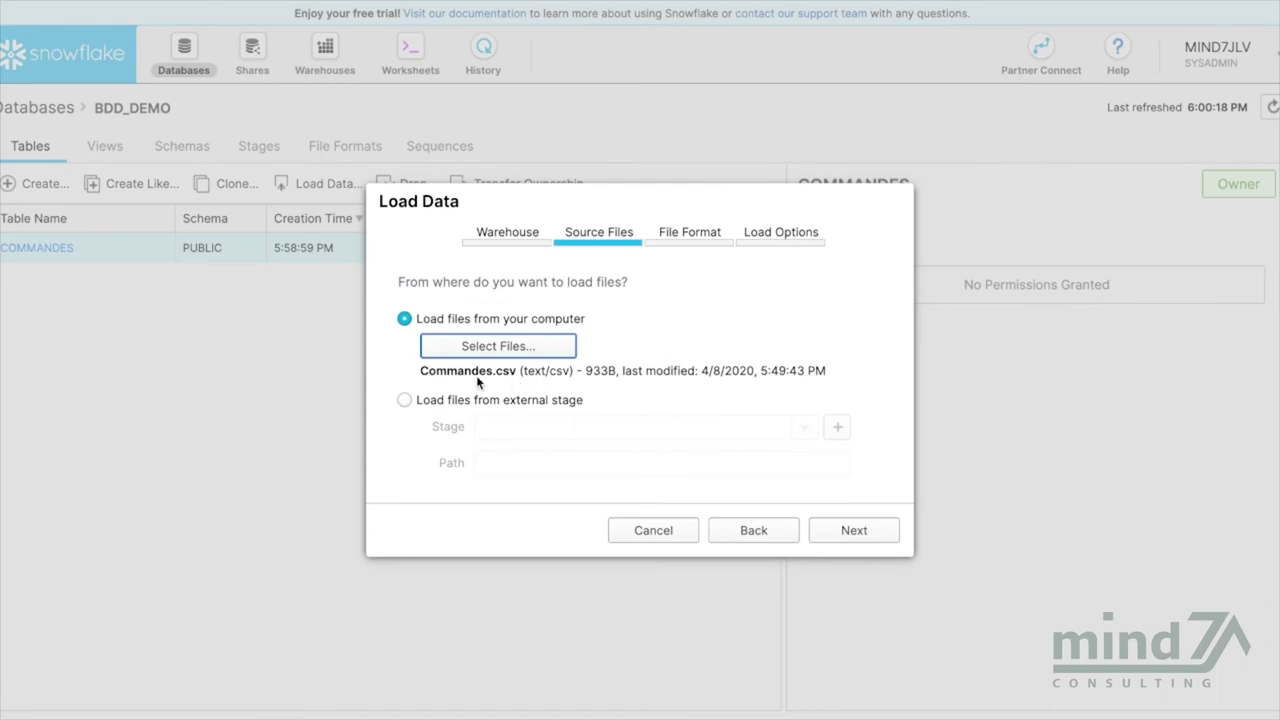
left_click(847, 530)
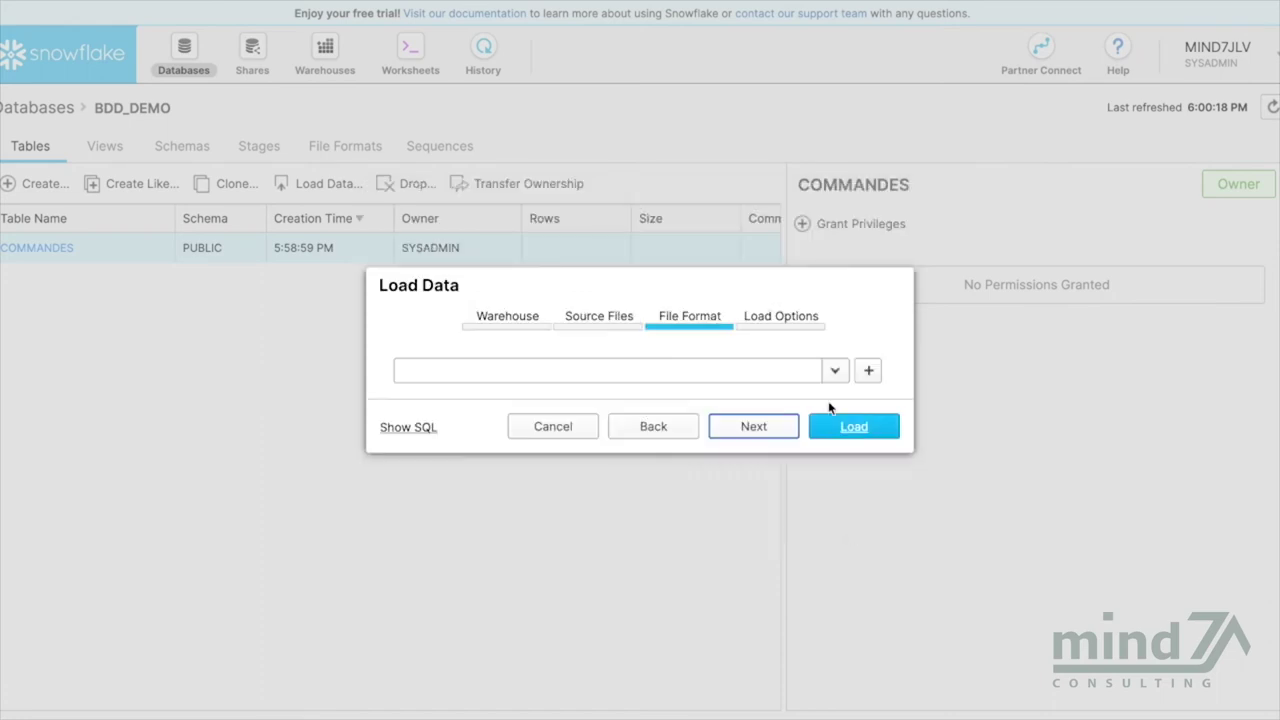
- Define a new file format named CSV with a semicolon column separator and 1 header line to skip
left_click(866, 372)
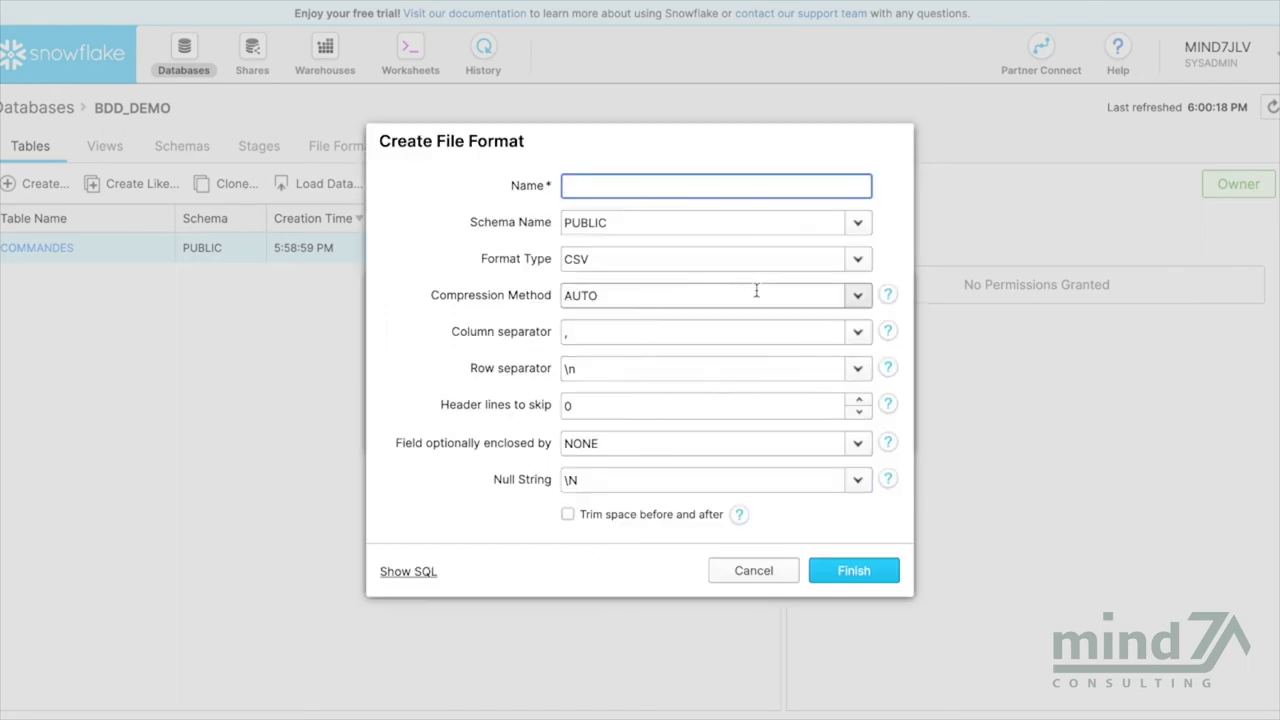
type("CSV")
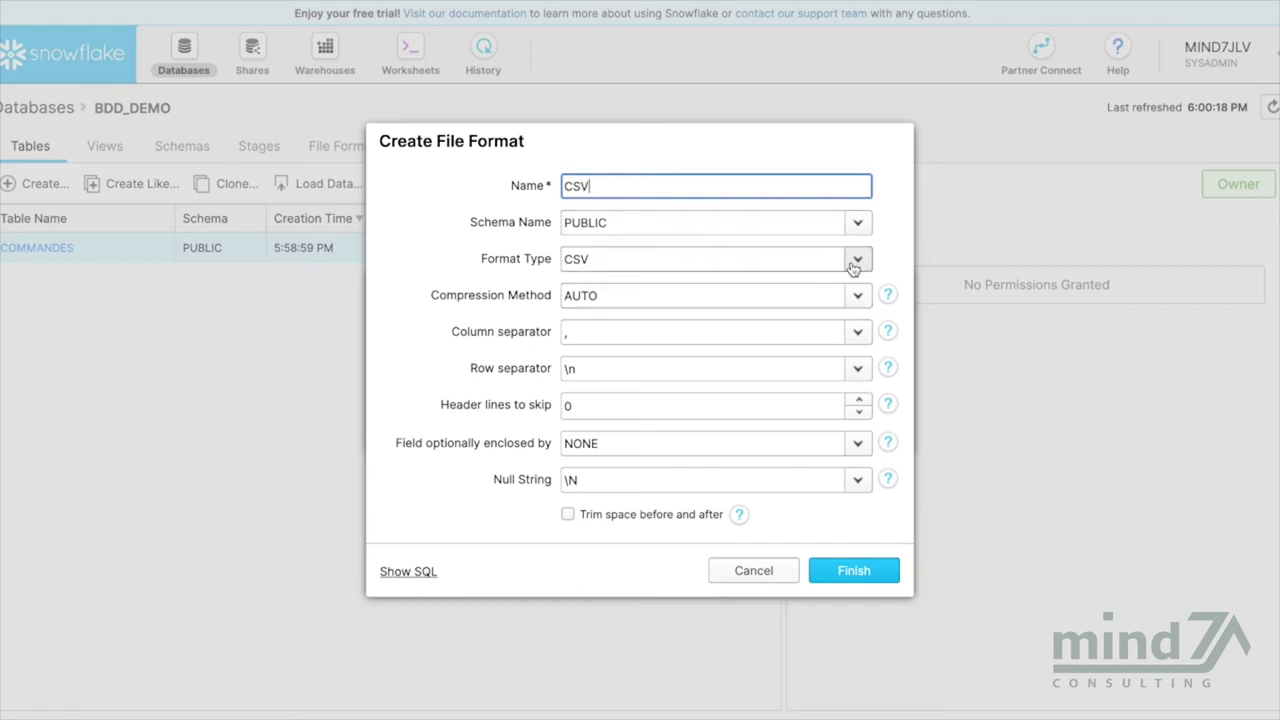
left_click(852, 330)
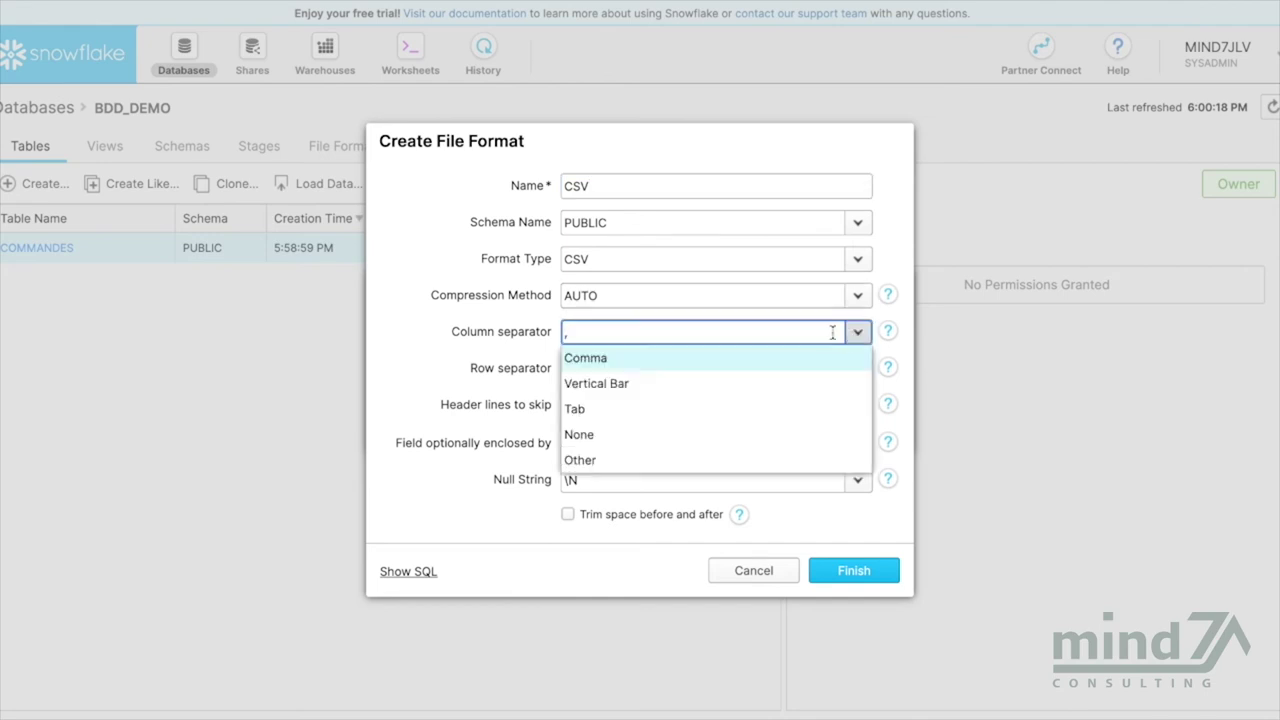
left_click(588, 459)
type(";")
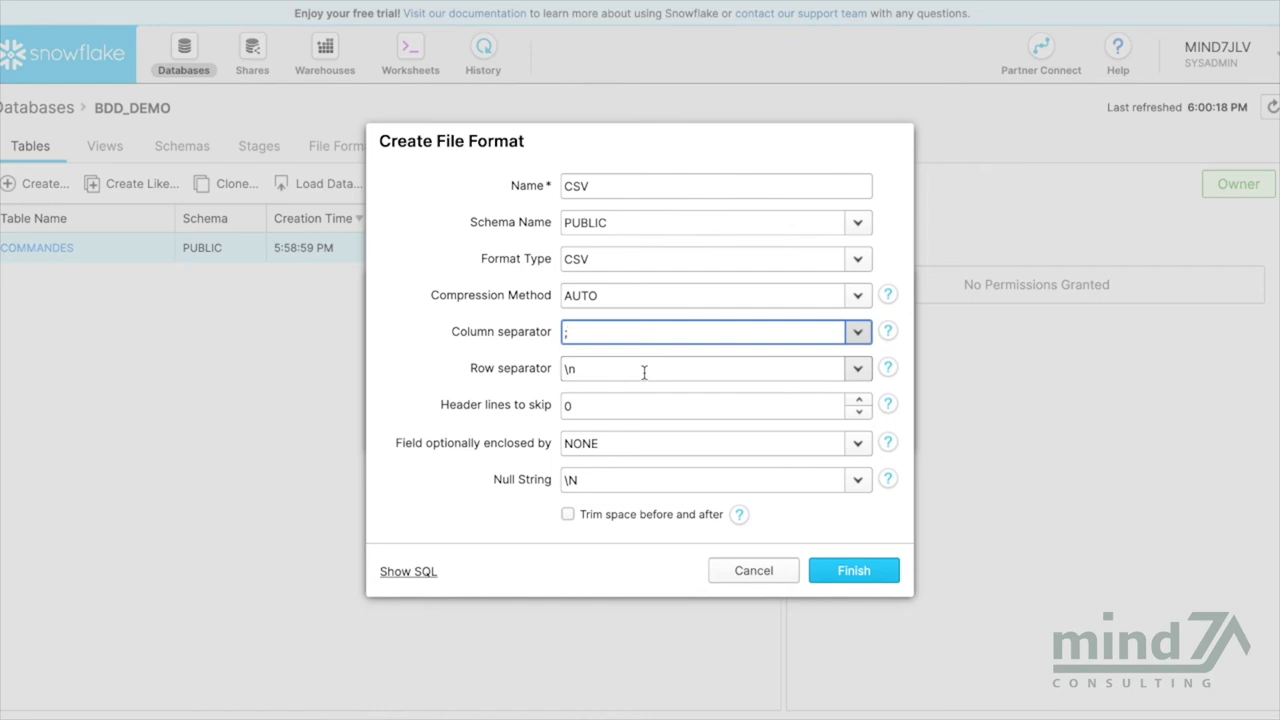
scroll(644, 373, "down", 2)
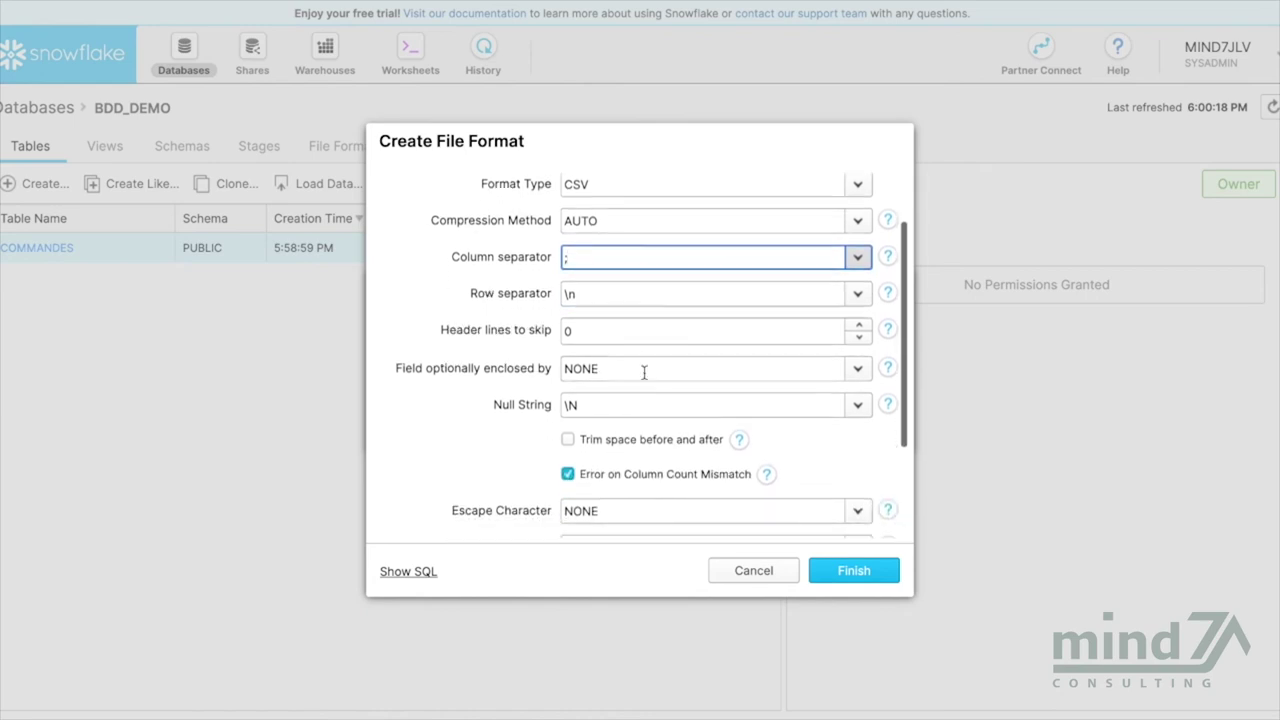
left_click(856, 326)
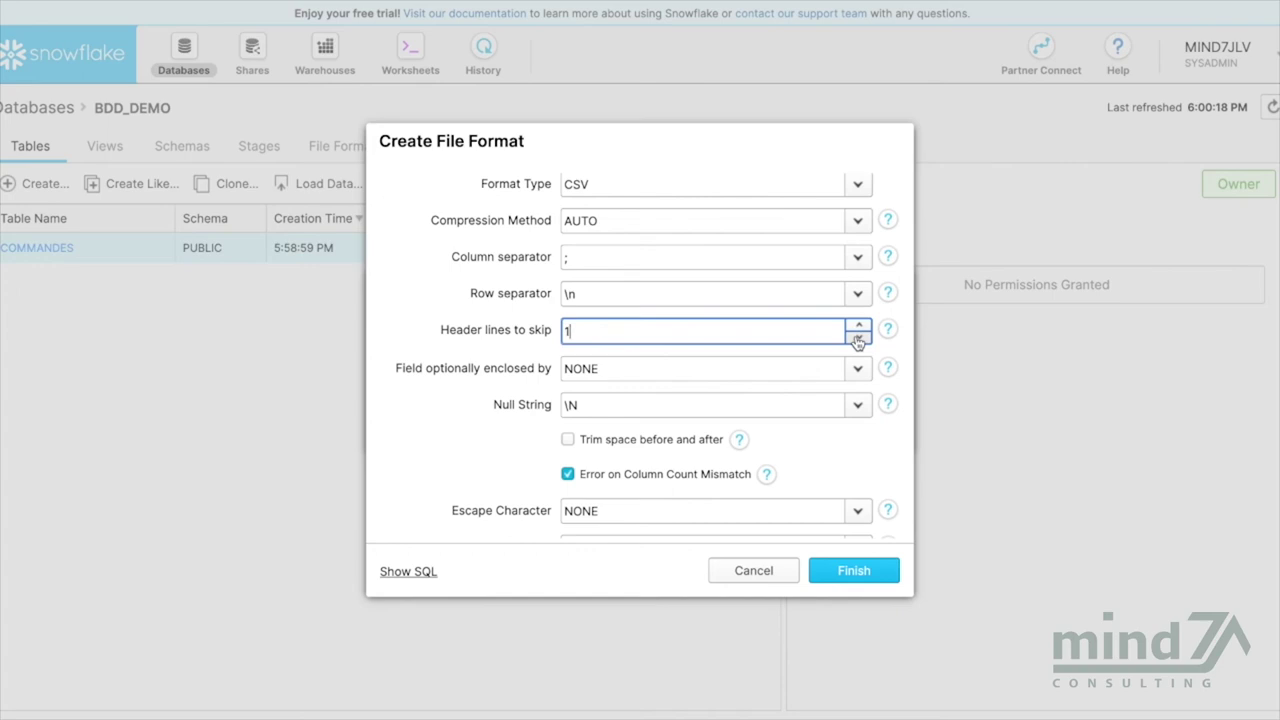
- Save the CSV file format and load Commandes.csv into the COMMANDES table with it
scroll(682, 356, "down", 1)
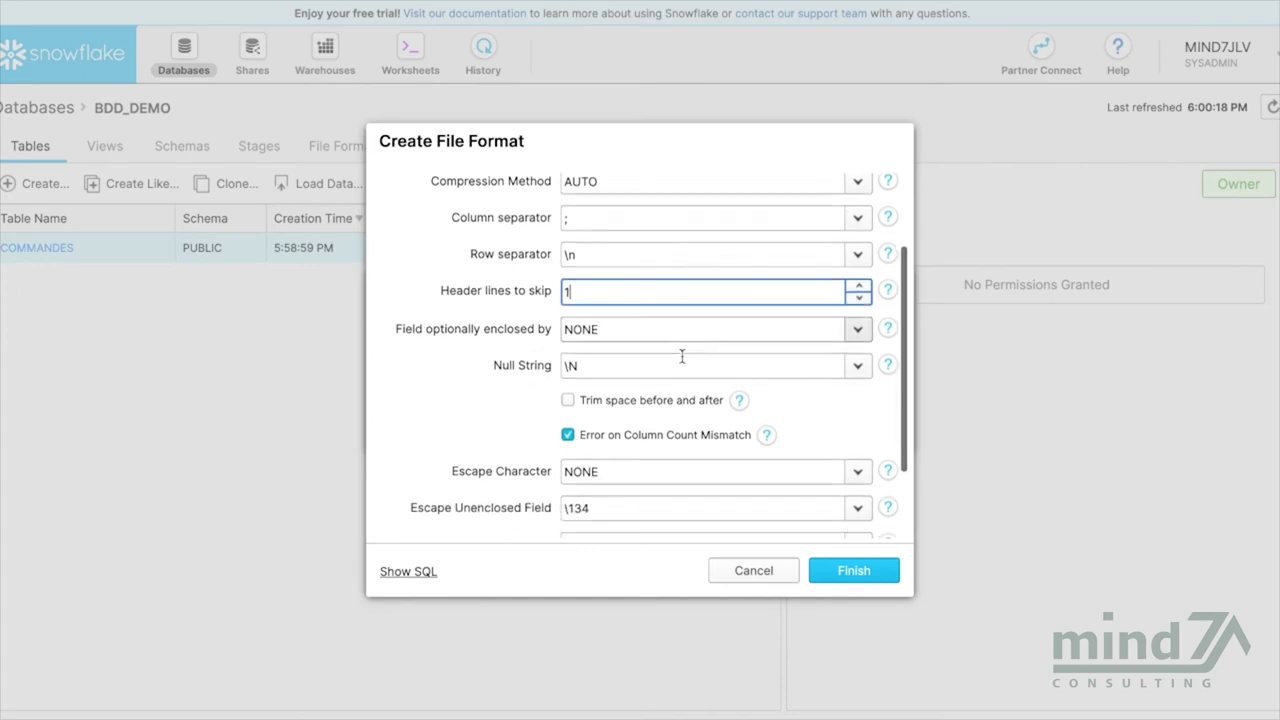
scroll(682, 356, "down", 2)
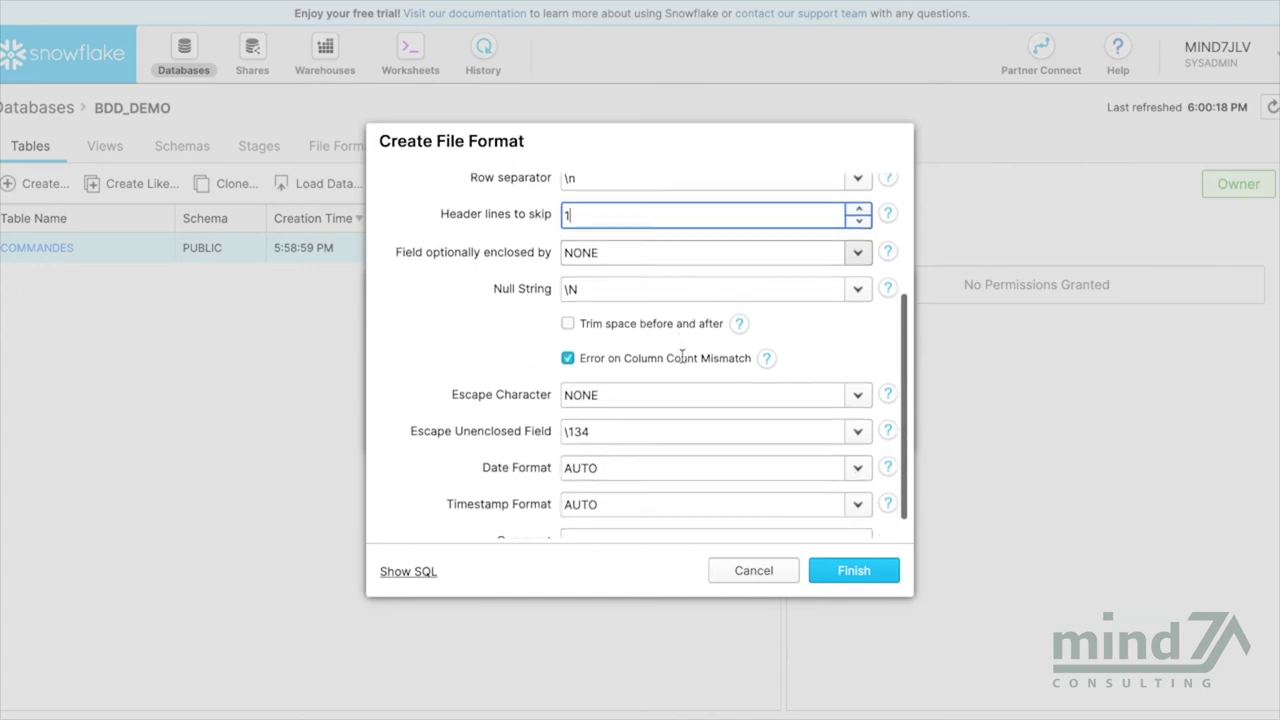
scroll(682, 356, "down", 1)
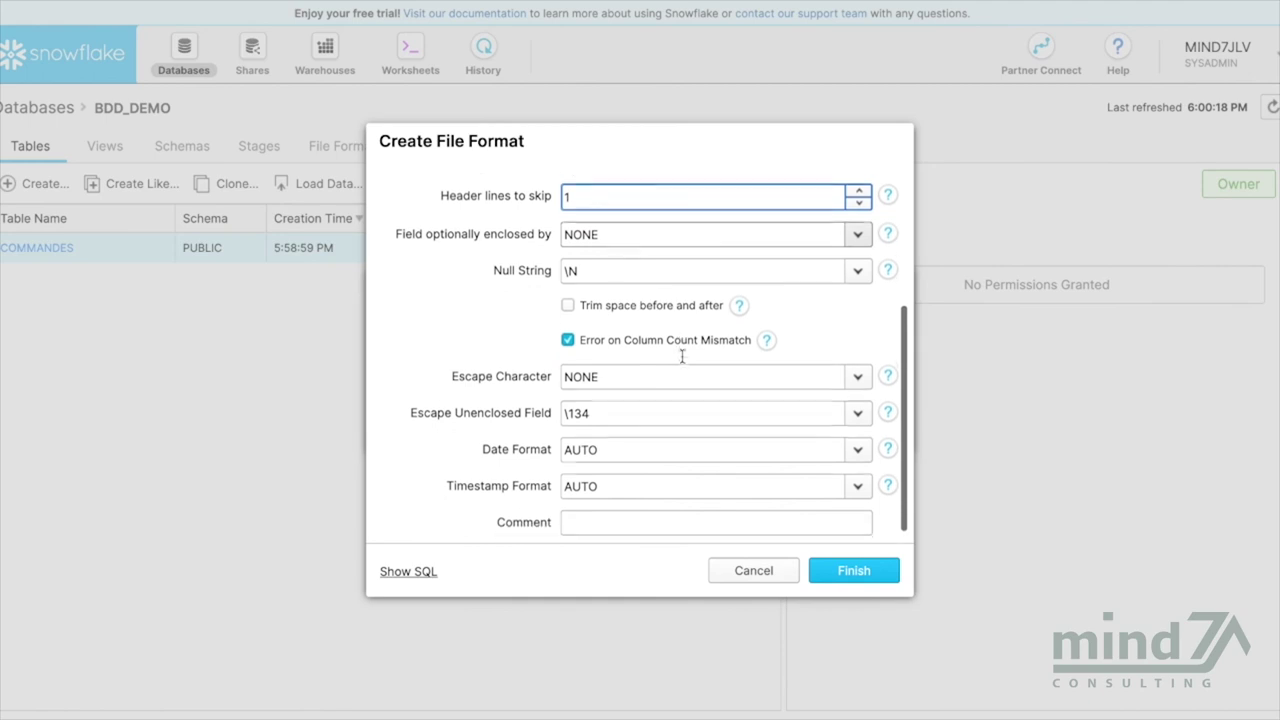
left_click(876, 572)
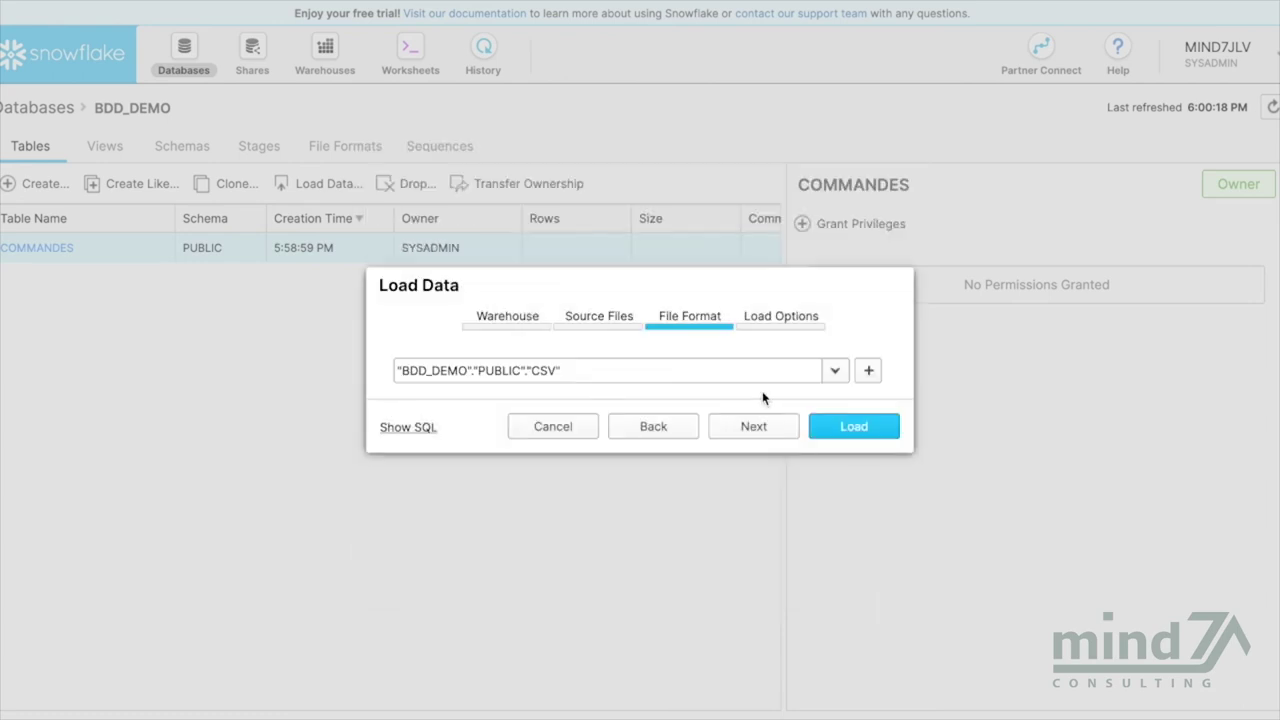
left_click(840, 427)
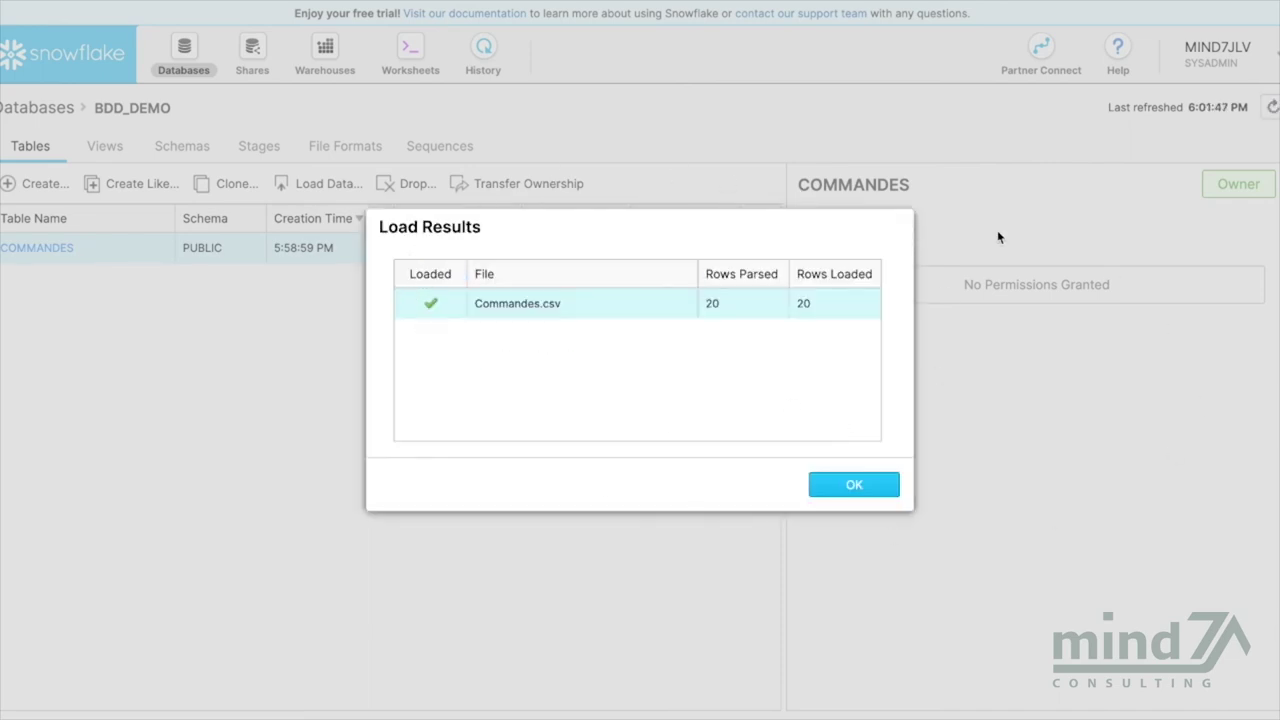
left_click(850, 486)
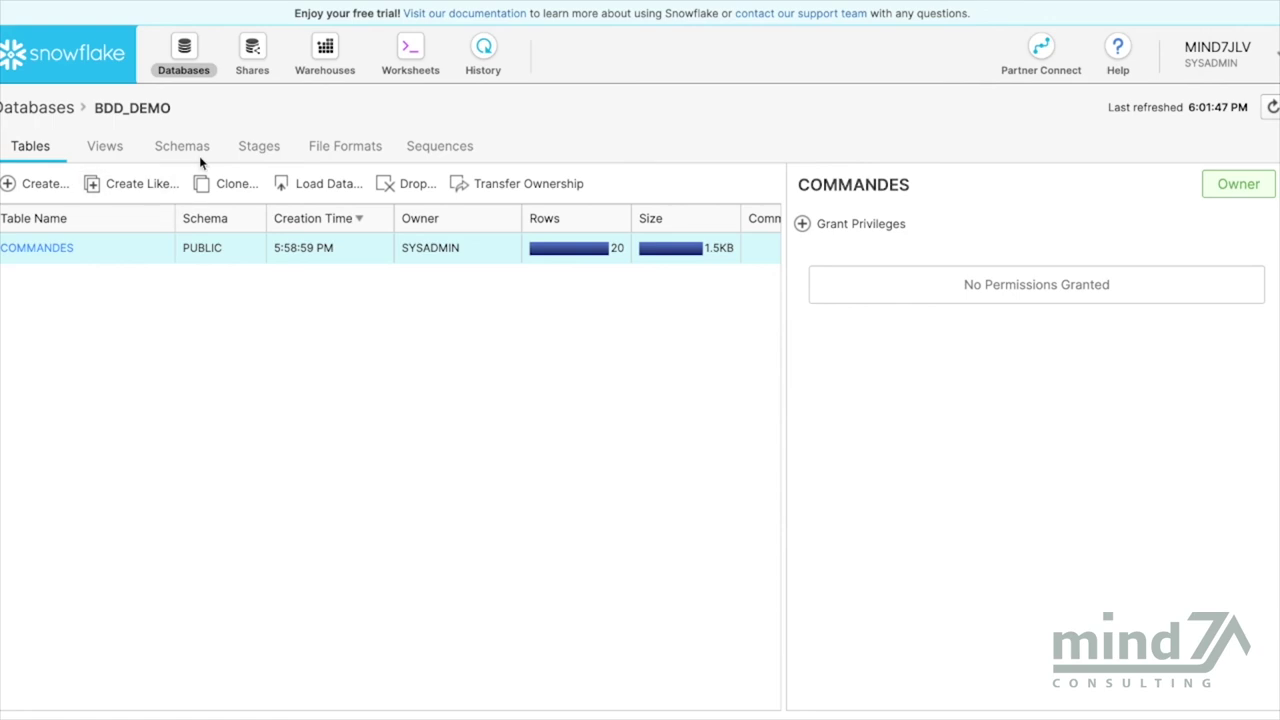
- Run only the "use DEMO_DB;" statement from the worksheet
left_click(413, 55)
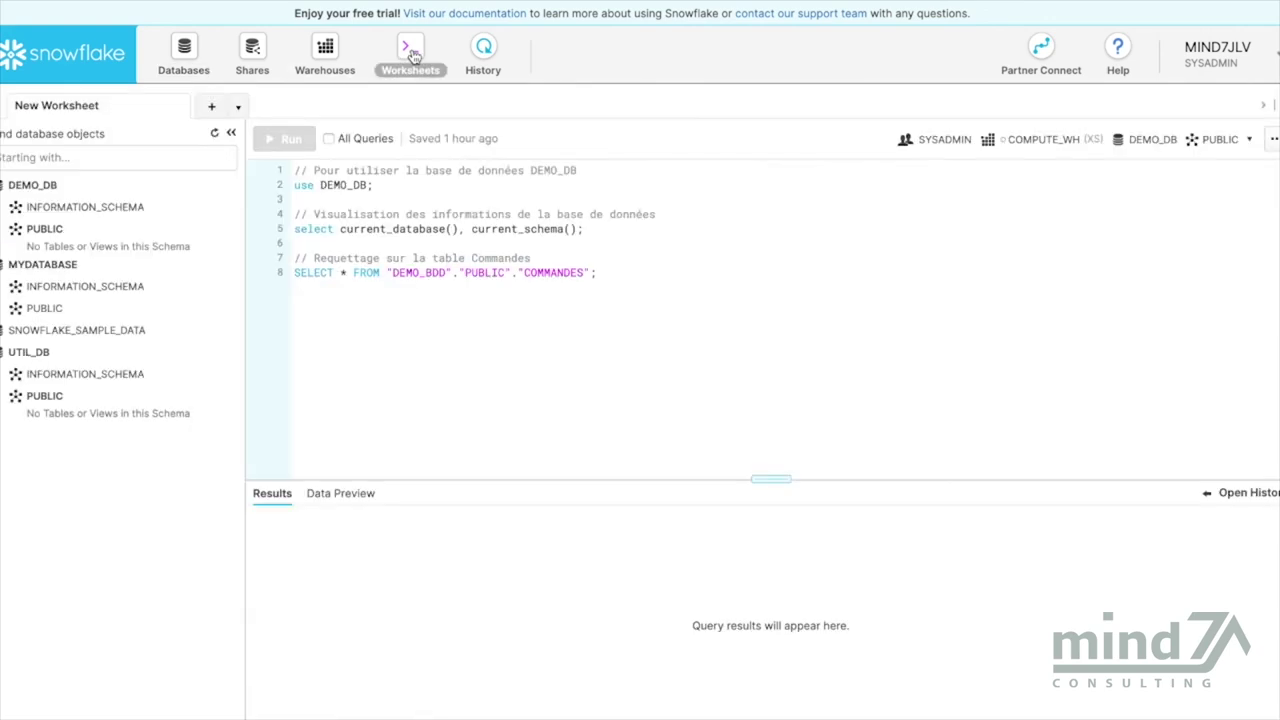
left_click(365, 188)
left_click_drag(365, 188, 285, 193)
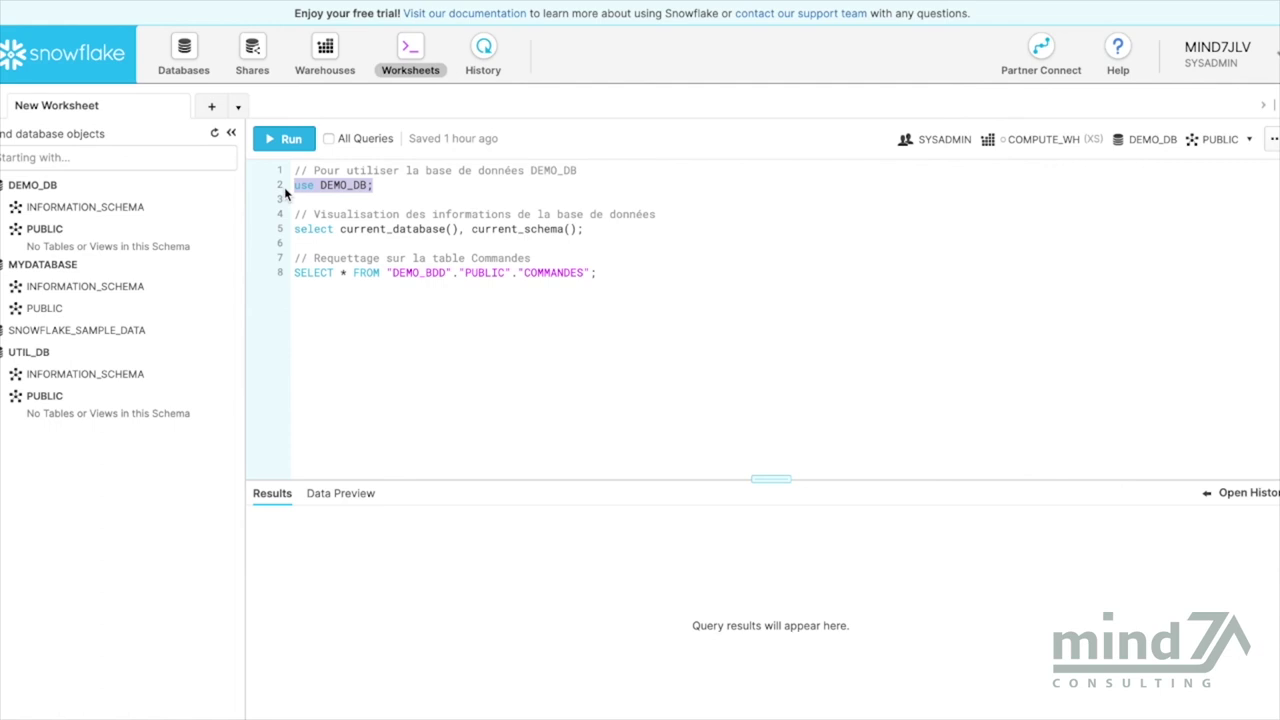
key("ctrl+Return")
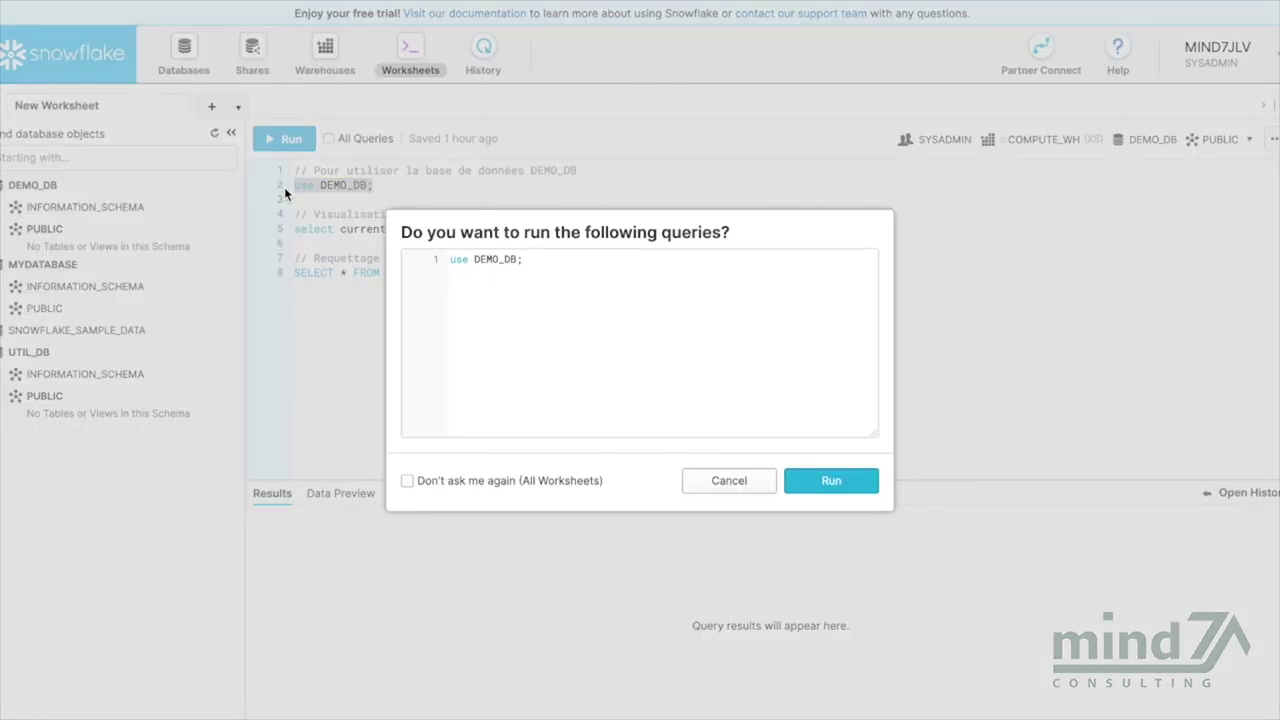
left_click(838, 483)
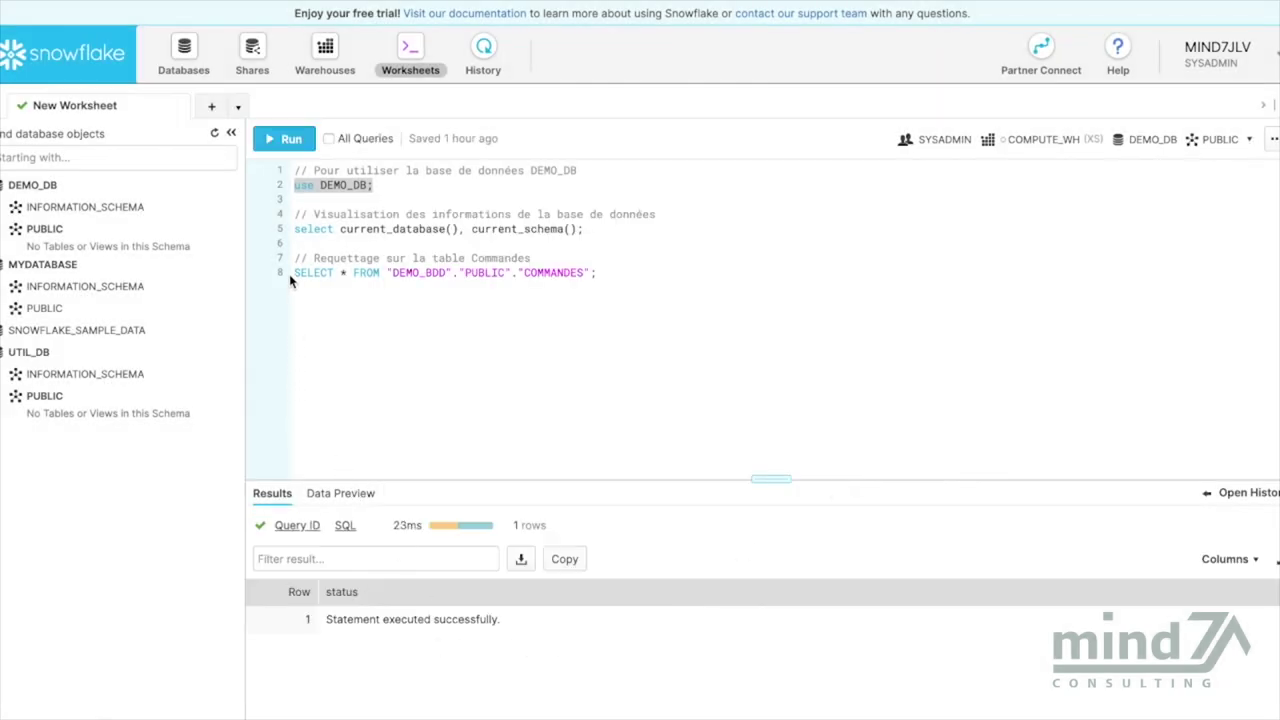
- Try to run the SELECT query on "DEMO_BDD"."PUBLIC"."COMMANDES"
left_click_drag(600, 275, 284, 277)
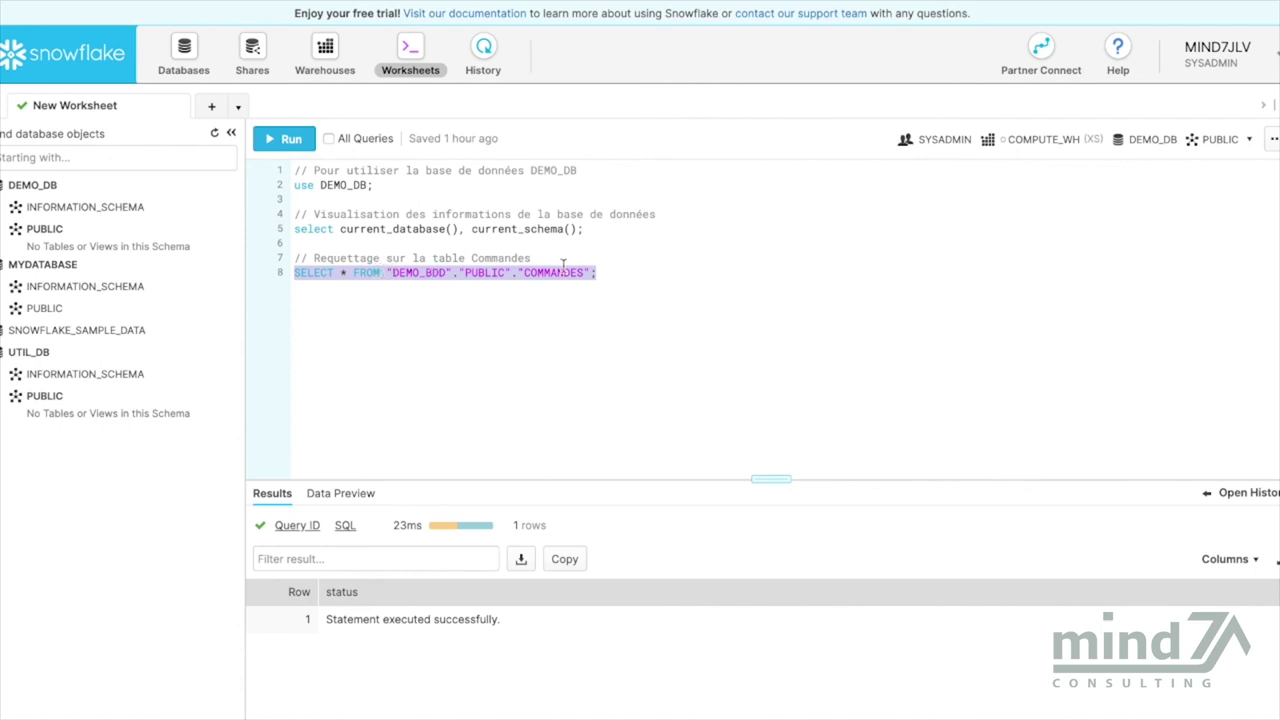
key("ctrl+Return")
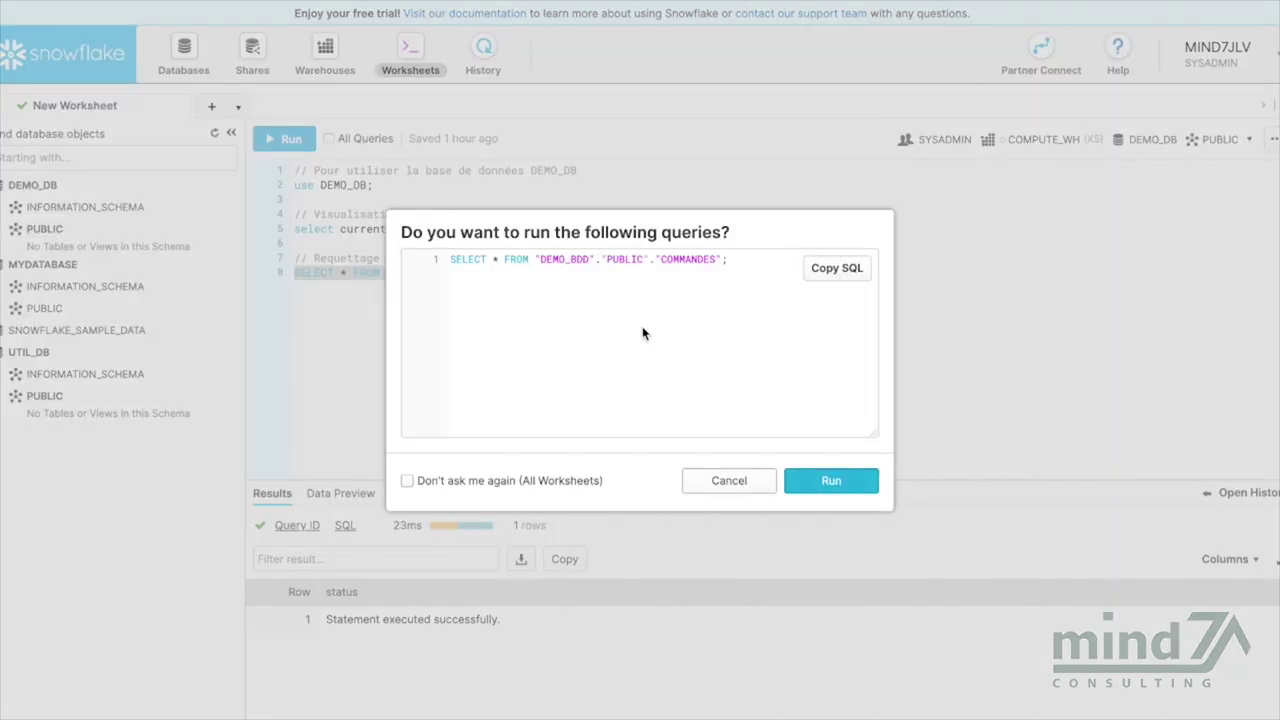
left_click(830, 479)
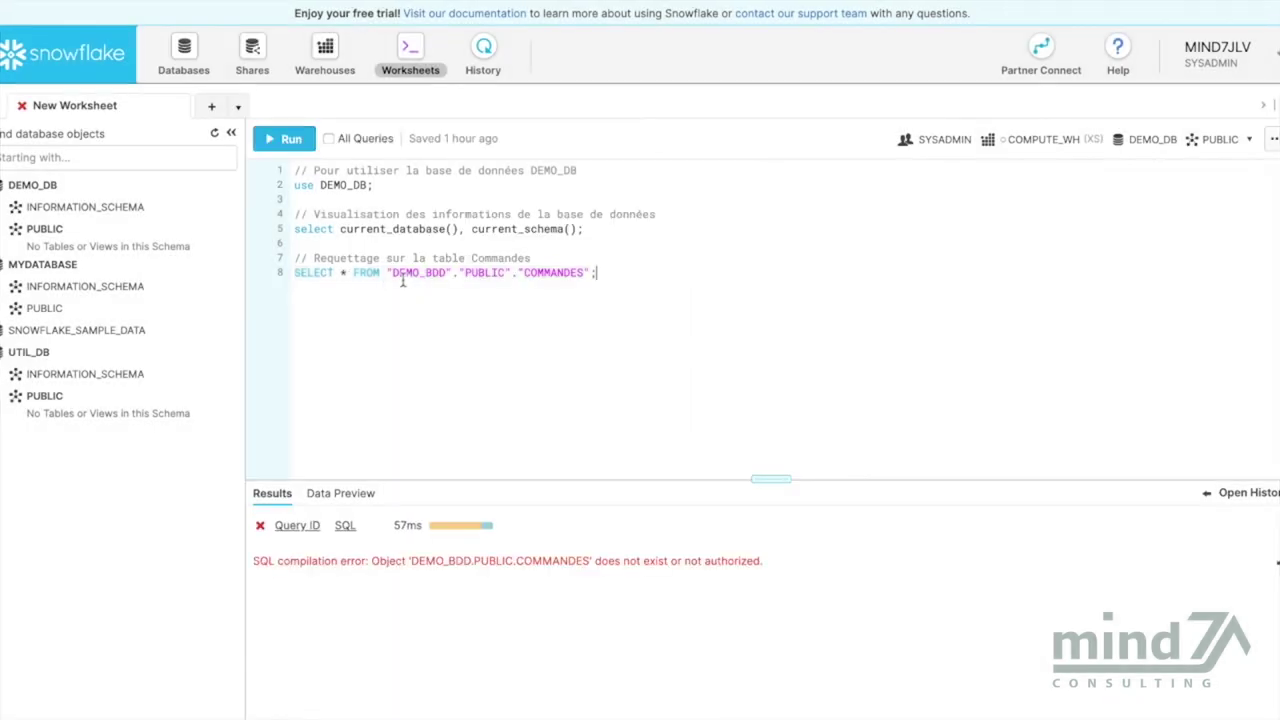
- Change the database name in the SELECT query to BDD_DEMO
left_click(401, 280)
left_click_drag(424, 278, 395, 278)
key("BackSpace")
left_click(413, 273)
type("_")
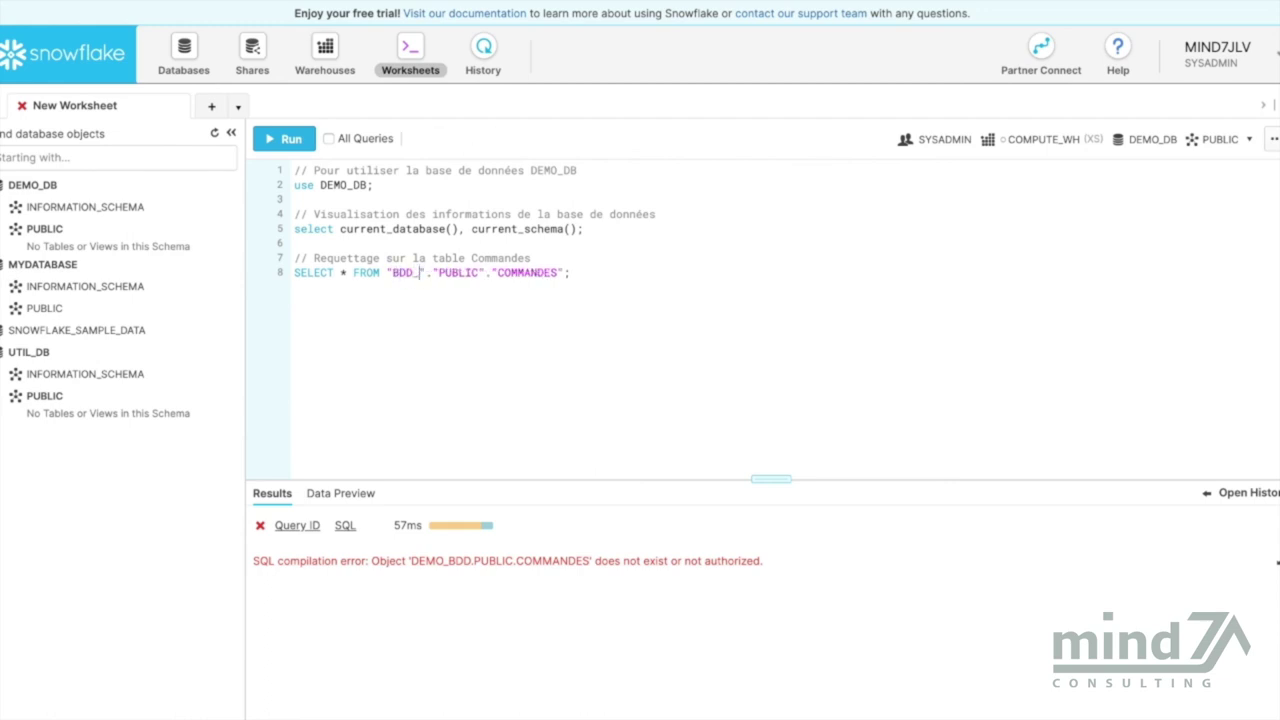
type("DEMO")
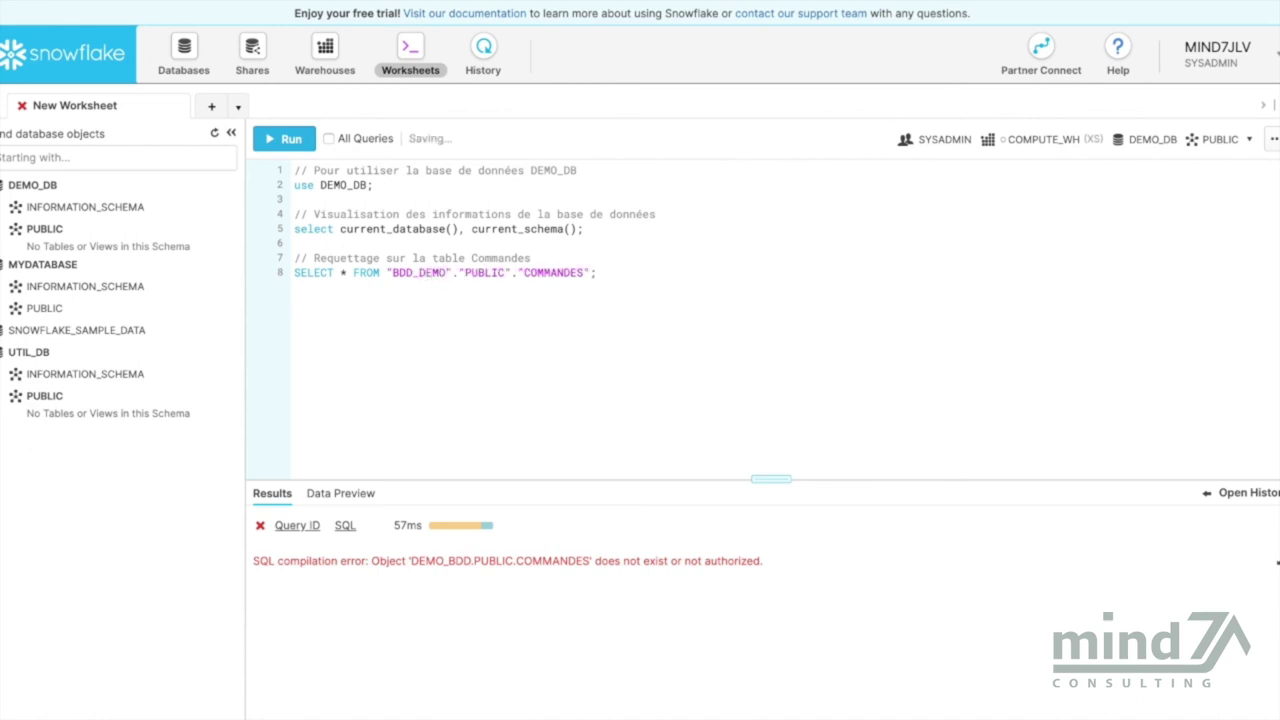
- Run the corrected SELECT query on the COMMANDES table and look through the returned rows
key("ctrl+Return")
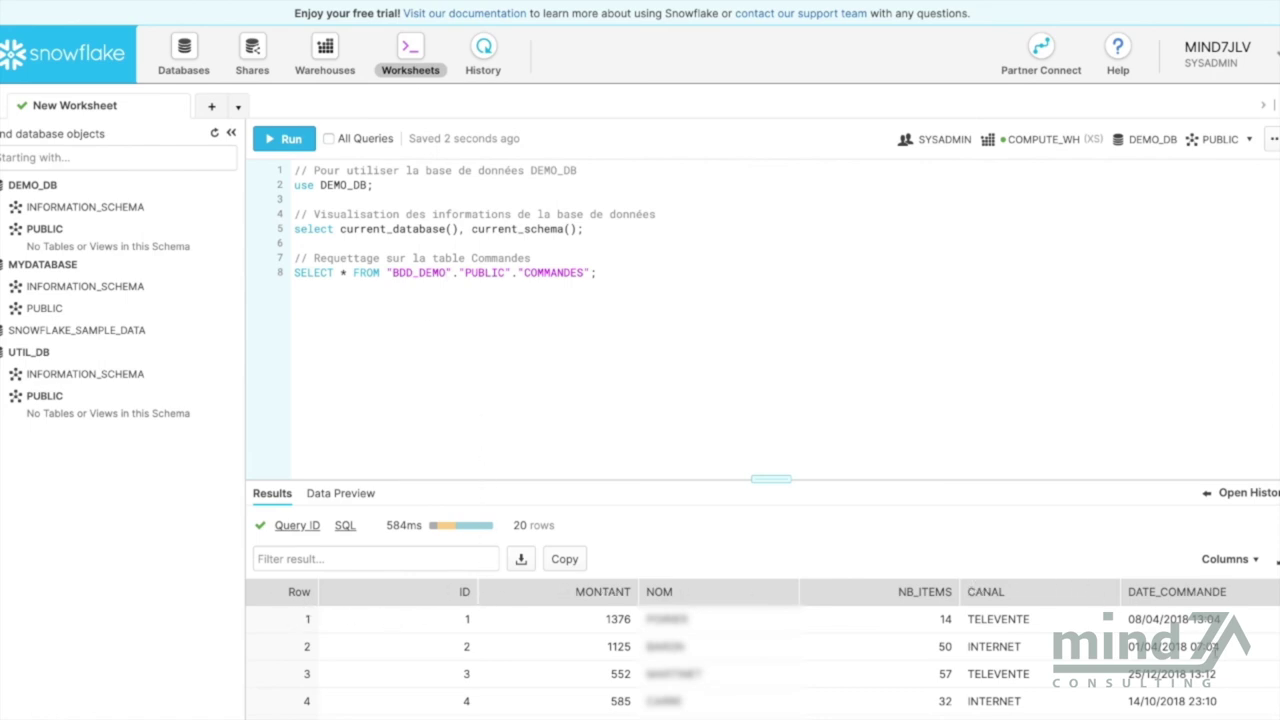
scroll(1216, 652, "down", 5)
scroll(1218, 656, "down", 4)
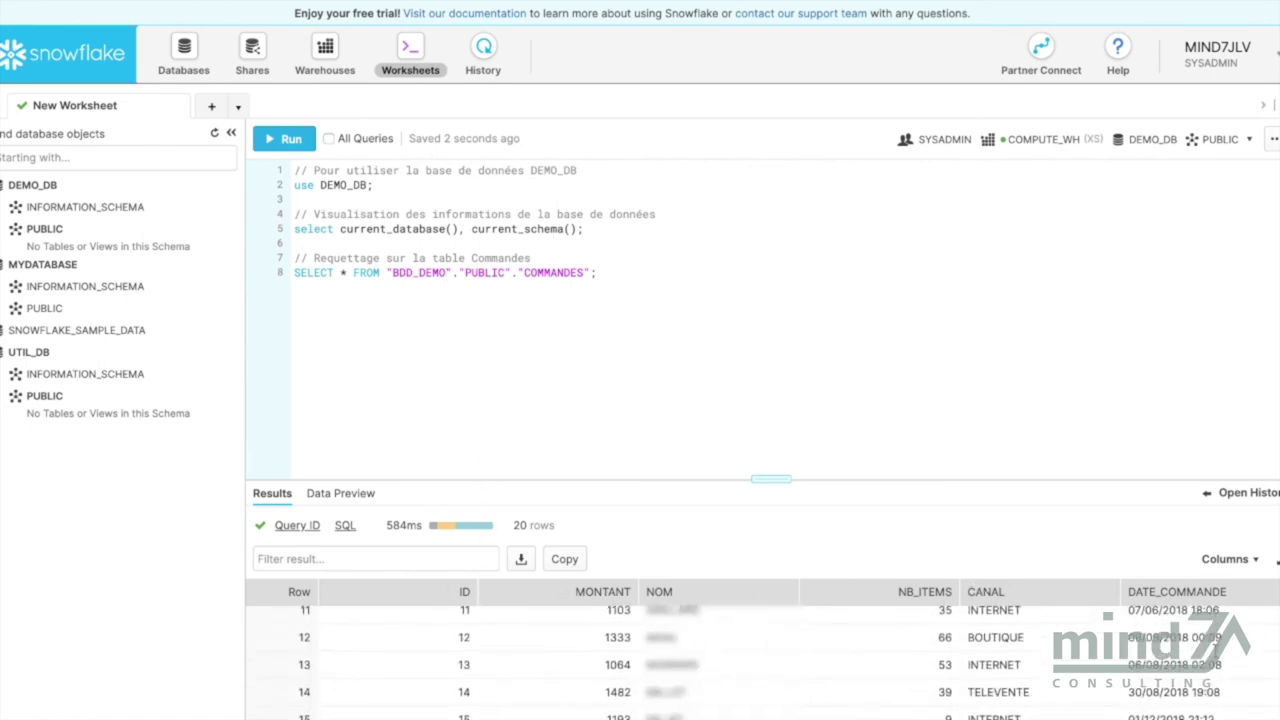
scroll(1218, 656, "down", 1)
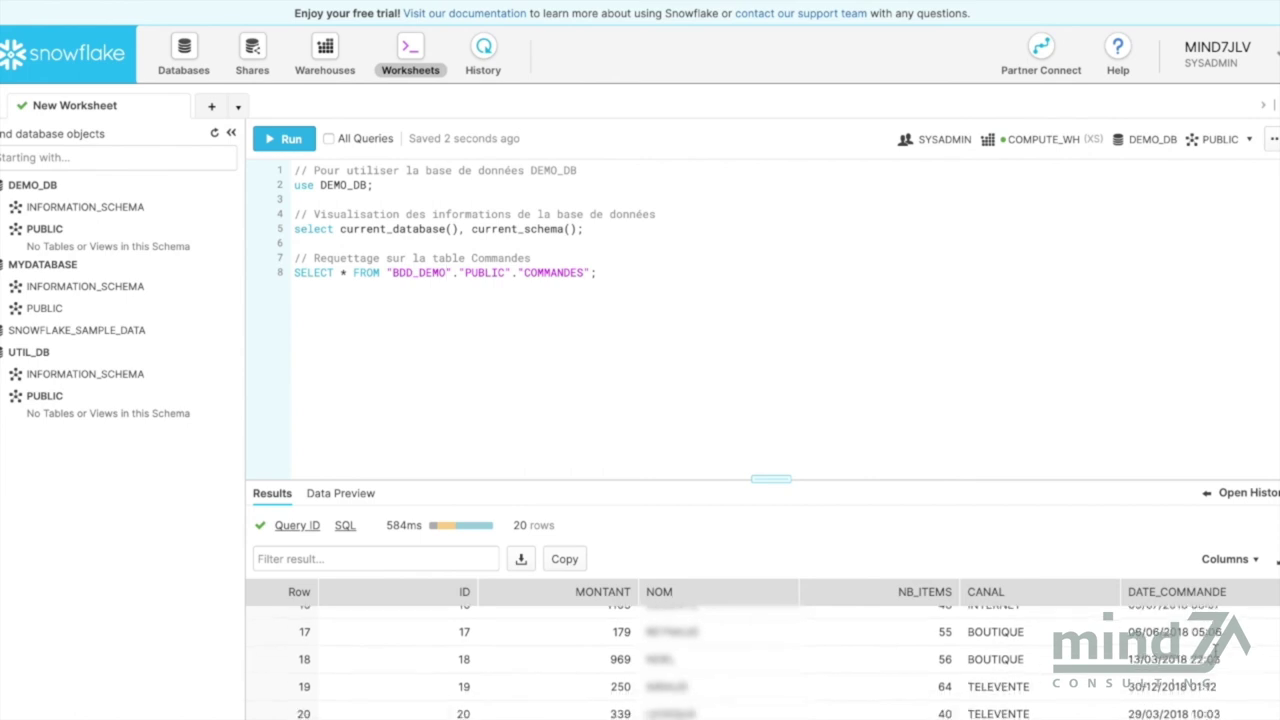